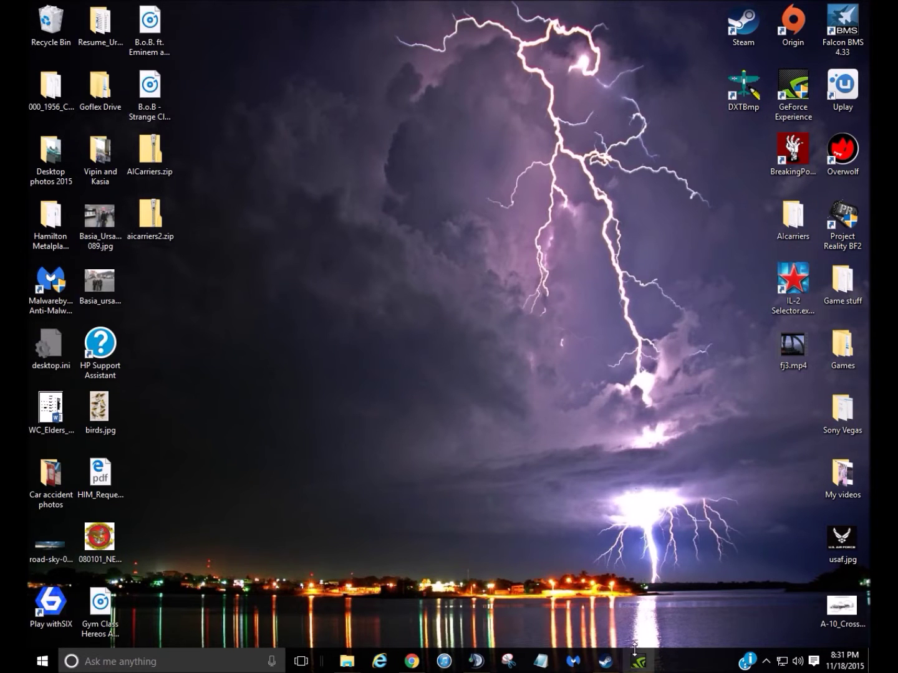
- Switch to Chrome and copy the web address of the AICarriers releases page on GitHub
mouse_move(637, 659)
click(412, 662)
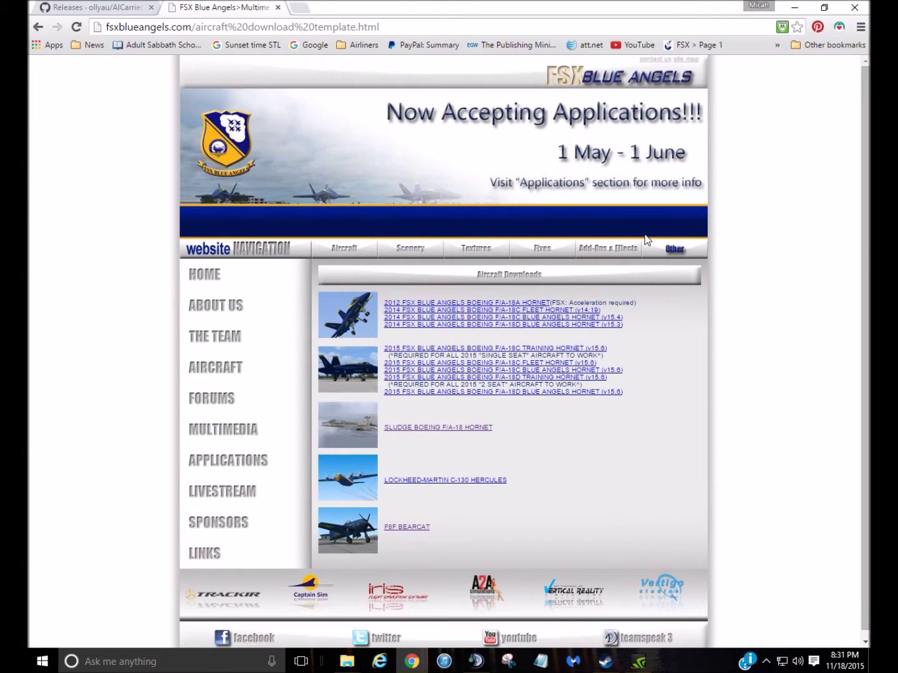
click(102, 6)
scroll(367, 181, down, 5)
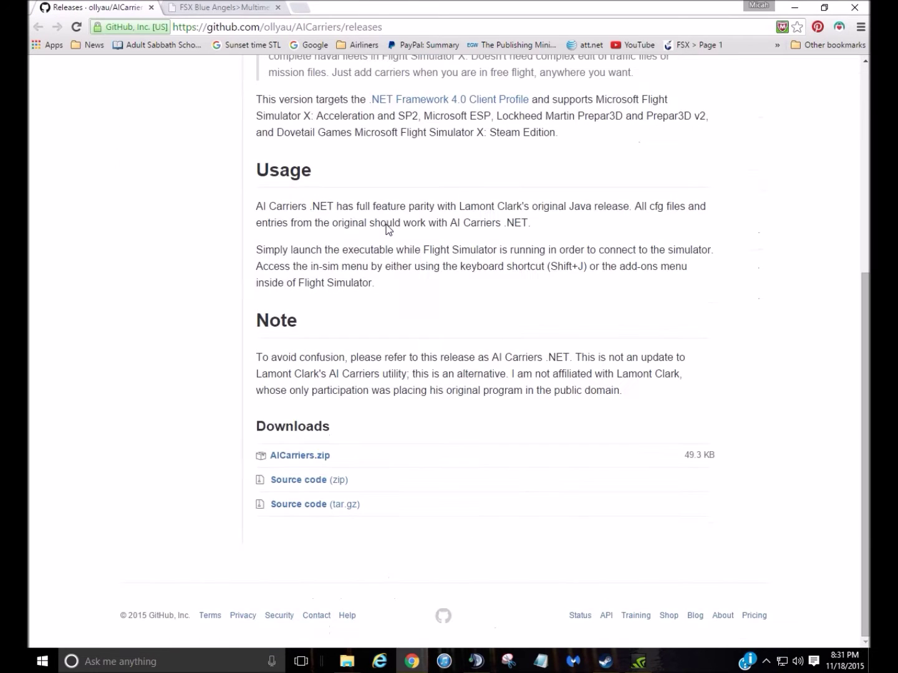
scroll(394, 213, up, 5)
right_click(204, 31)
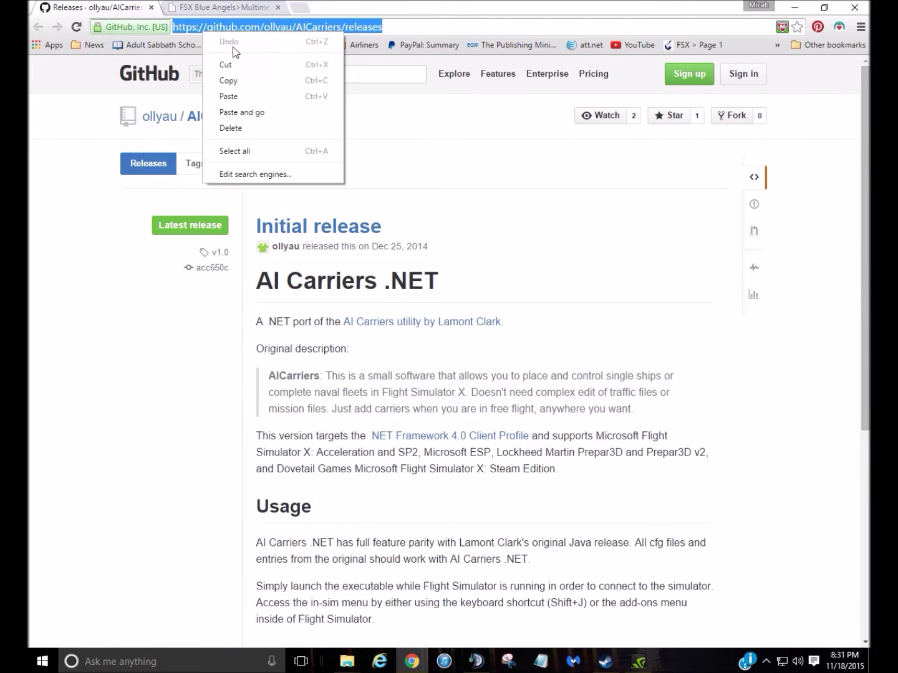
click(234, 82)
- Locate the AICarriers.zip download on the releases page, and minimize the browser
scroll(297, 262, down, 5)
click(241, 435)
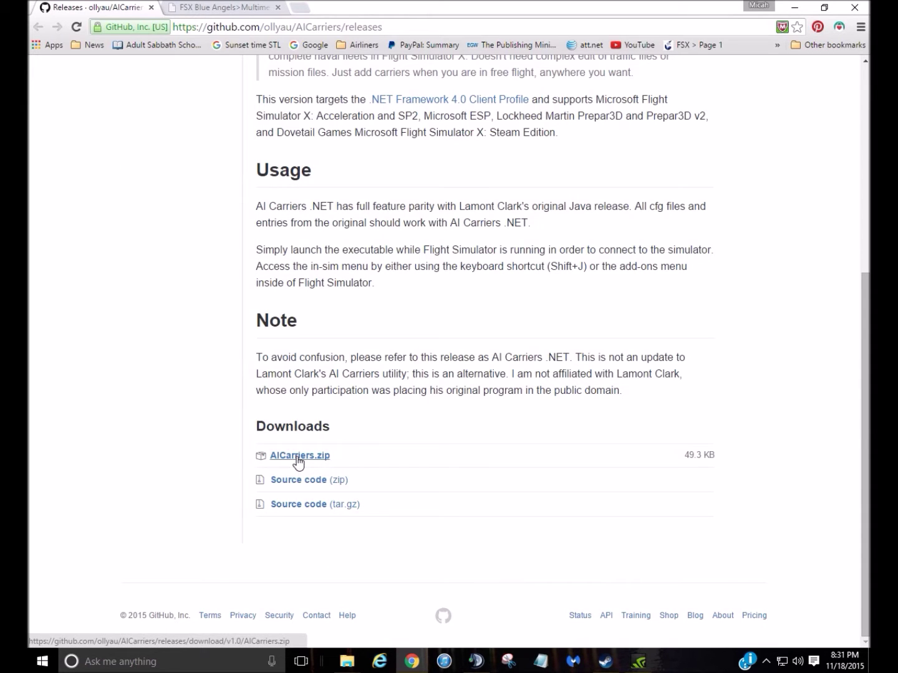
click(795, 8)
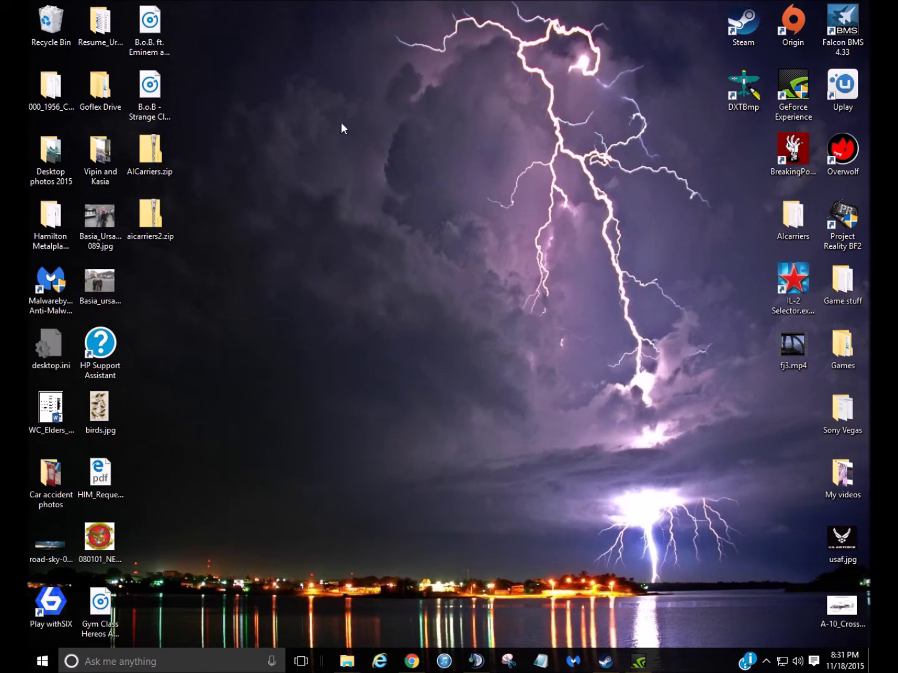
- View the contents of AICarriers.zip from the desktop, and close the archive window
double_click(165, 167)
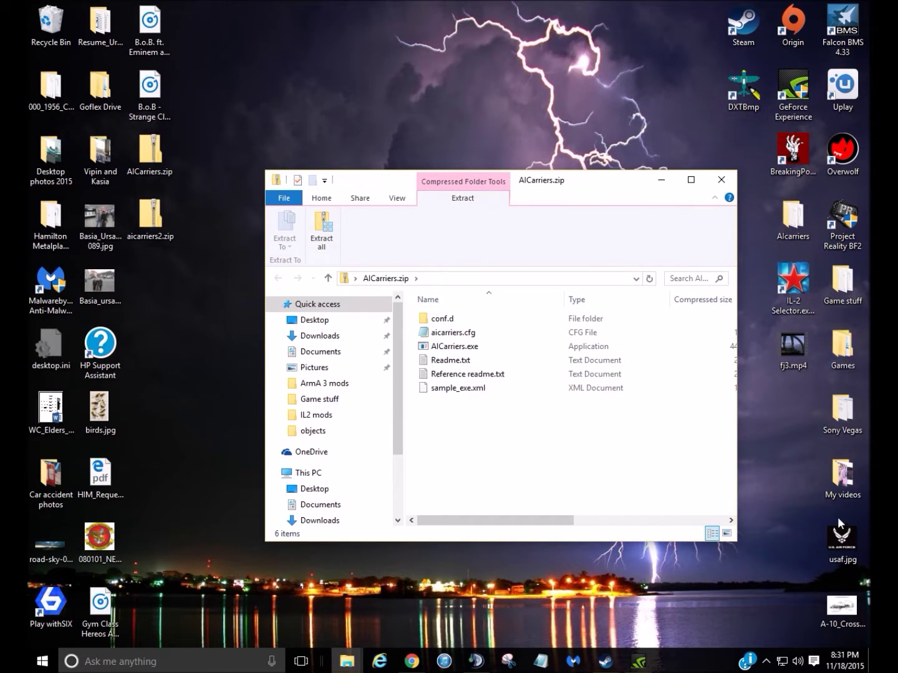
click(804, 231)
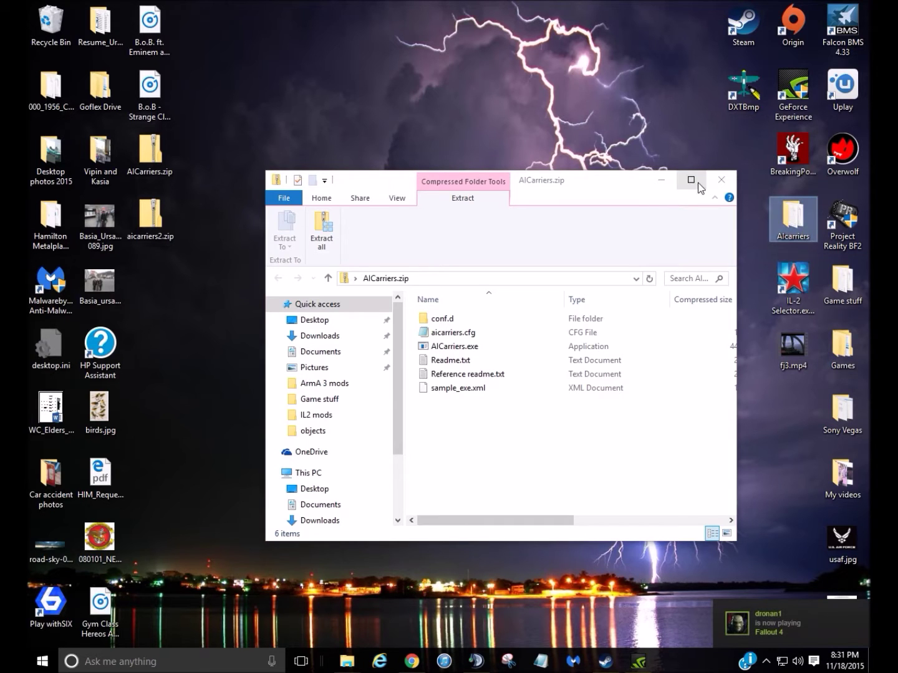
click(721, 180)
- Open the AIcarriers folder on the desktop and select AICarriers.exe among its extracted files
double_click(791, 227)
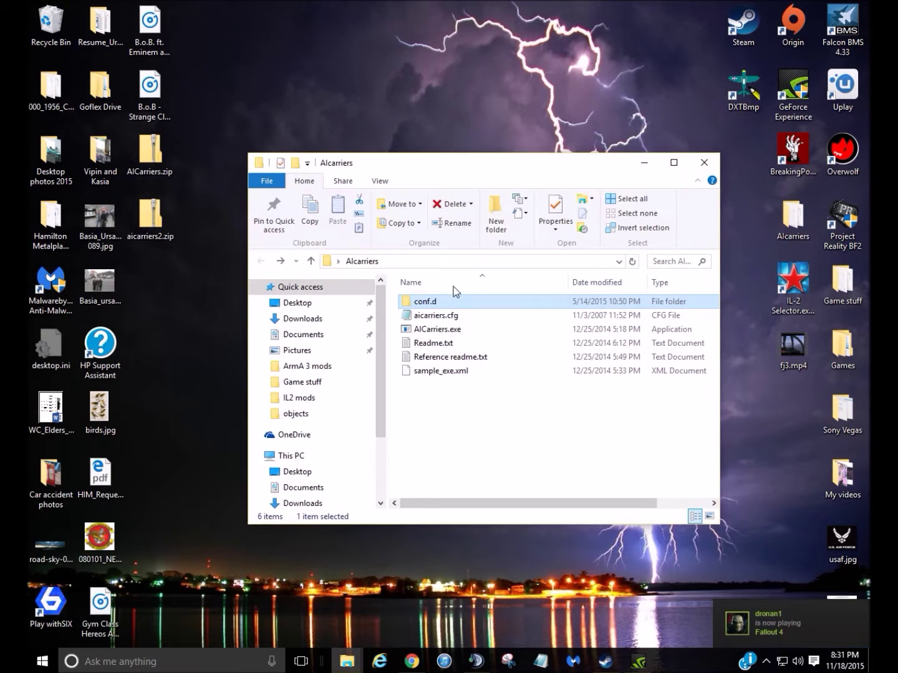
drag(424, 395, 436, 322)
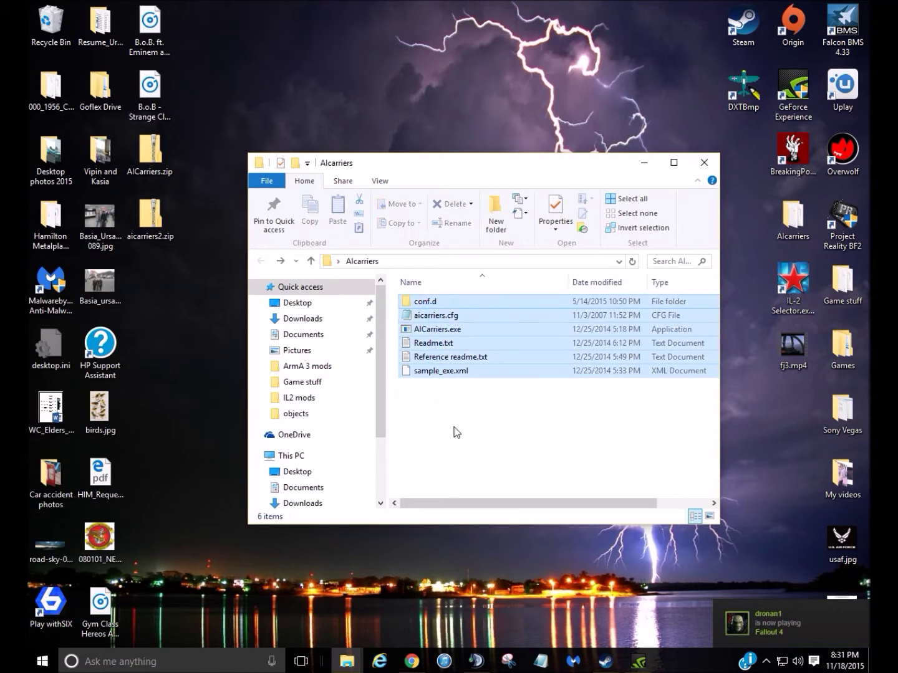
click(454, 431)
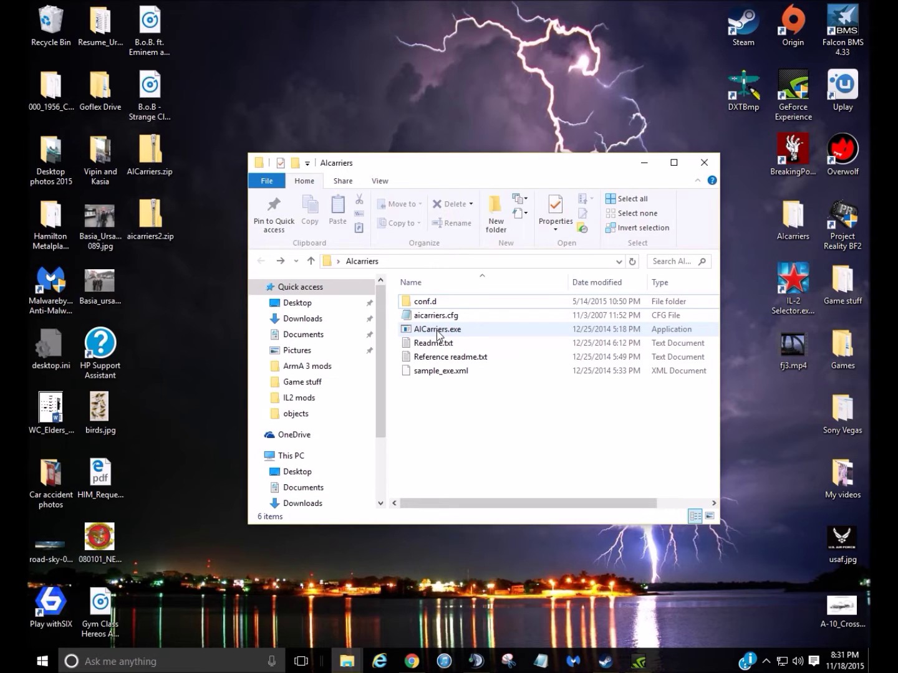
click(438, 331)
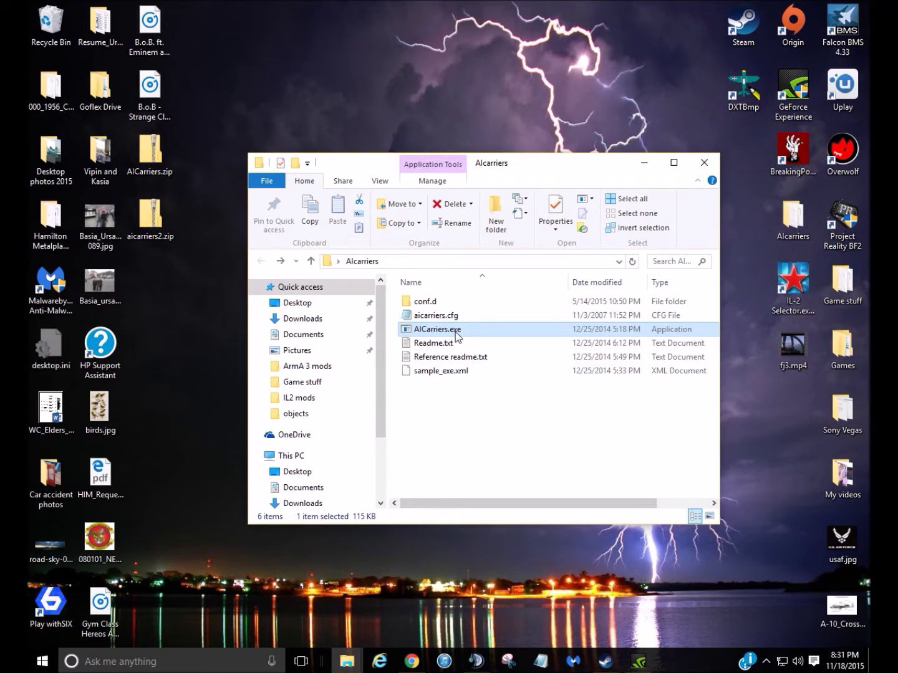
- Check the hidden system tray icons, and minimize the AIcarriers folder window
click(767, 664)
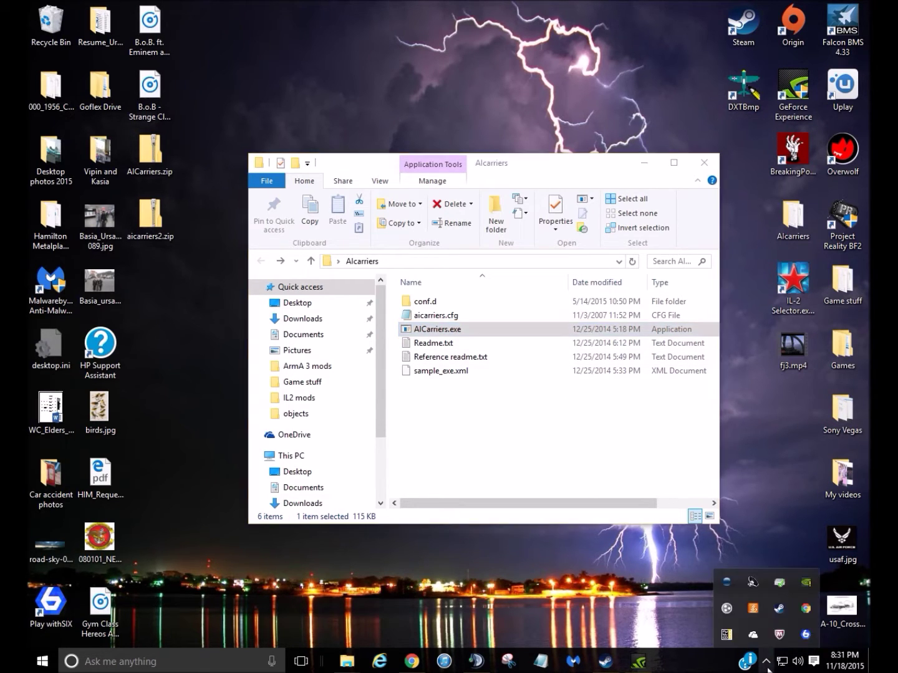
click(767, 664)
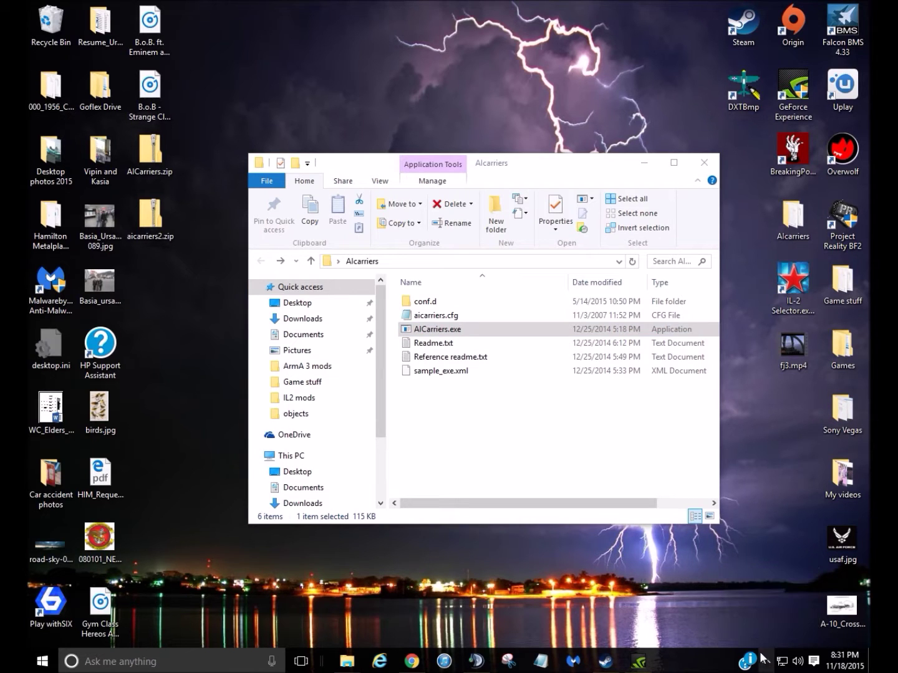
click(653, 165)
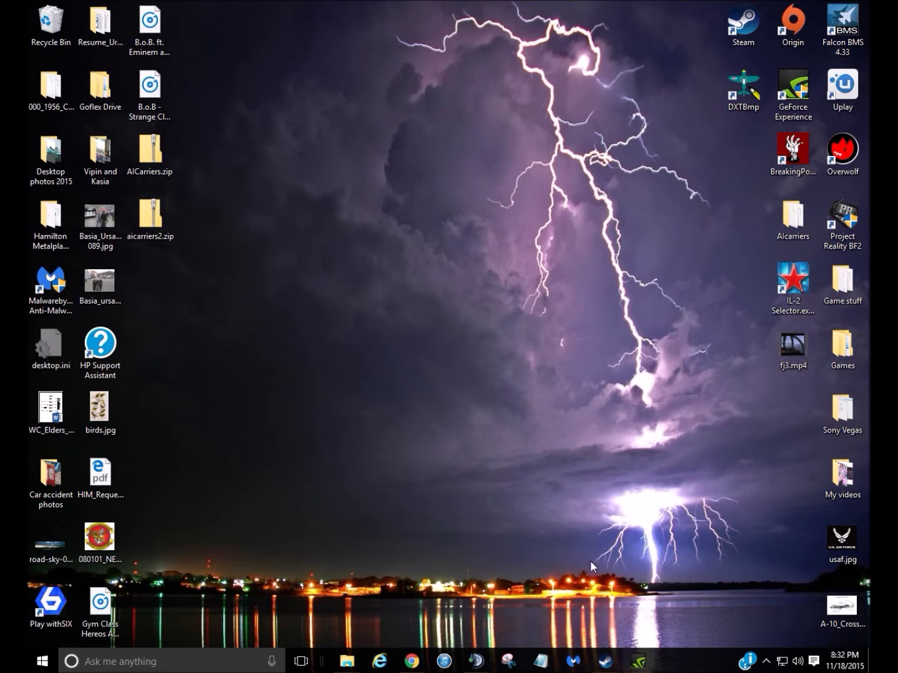
- Open aicarriers2.zip from the desktop and go into its Javier's Nimitz & Ike 2 folder
double_click(166, 217)
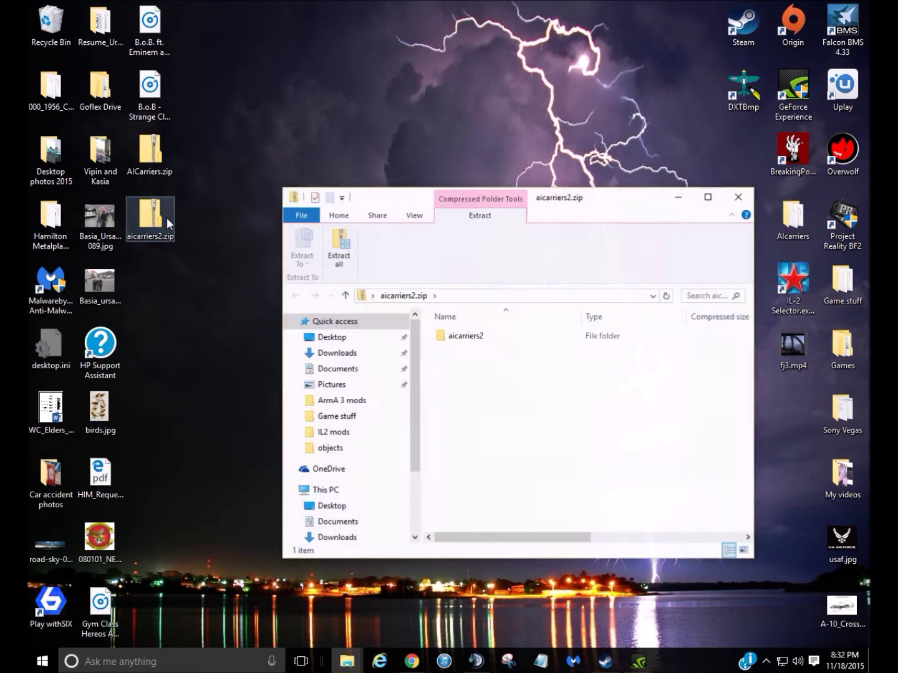
double_click(465, 335)
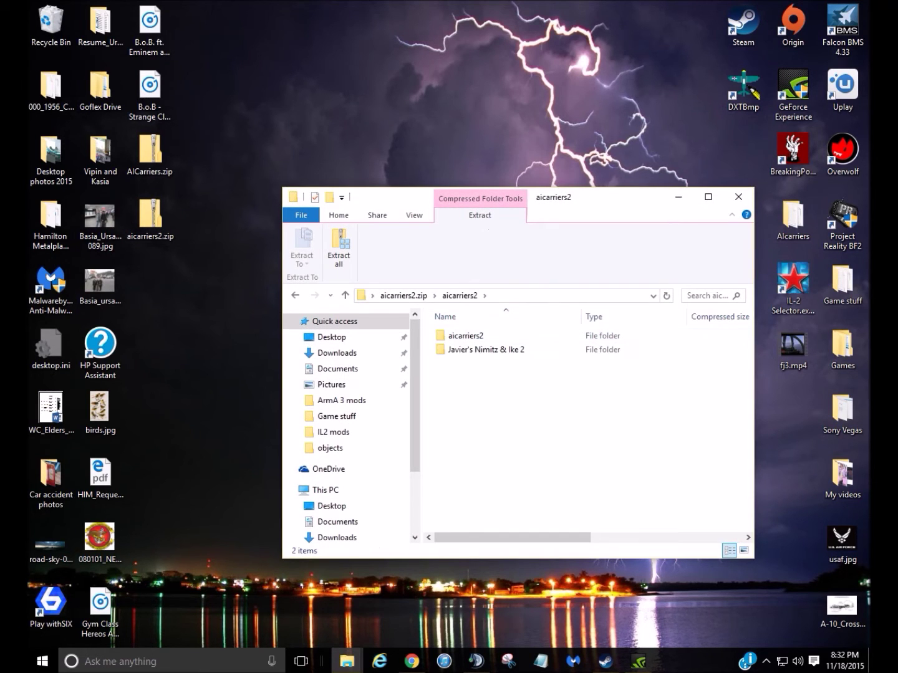
drag(519, 189, 518, 77)
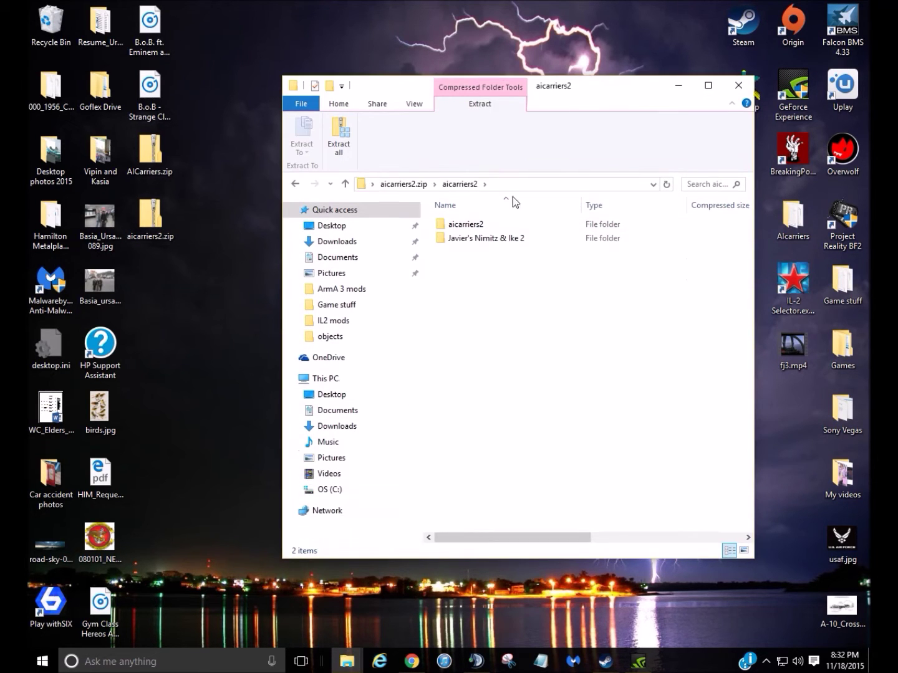
click(469, 226)
double_click(477, 238)
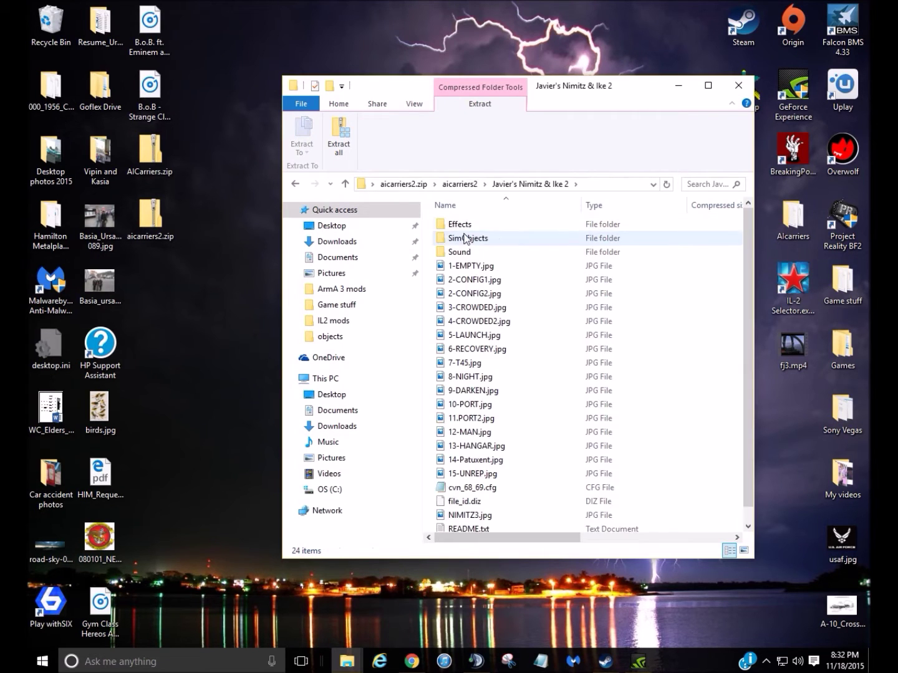
- Select cvn_68_69.cfg in the Javier's Nimitz & Ike 2 folder, and bring up the AIcarriers folder
scroll(498, 312, down, 1)
click(481, 474)
scroll(481, 479, up, 1)
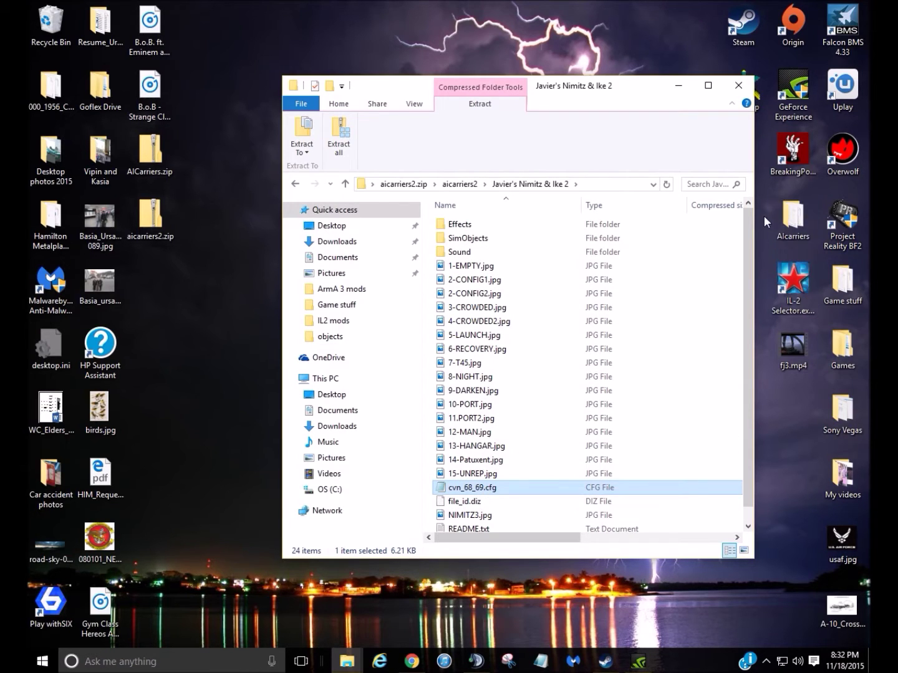
double_click(792, 218)
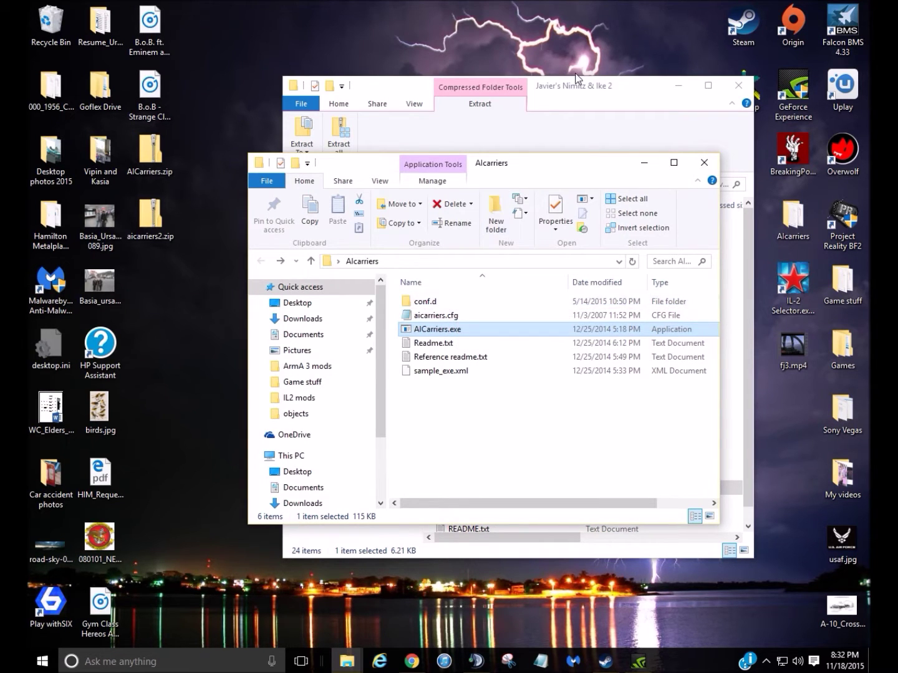
- Return to the aicarriers2.zip window, open its Effects folder and select the effect files inside
click(579, 104)
double_click(463, 225)
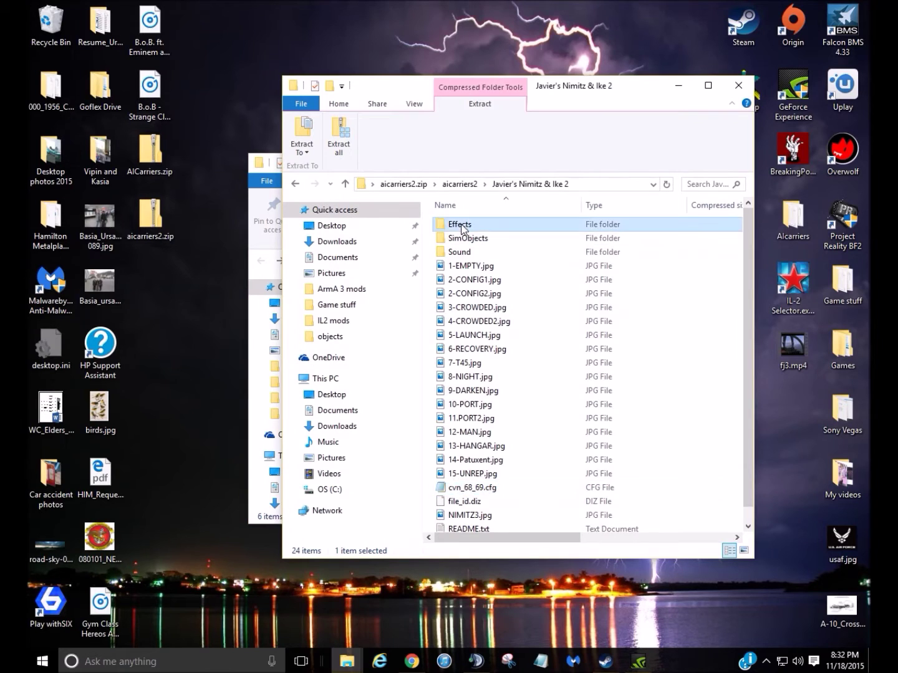
drag(481, 404, 508, 223)
right_click(501, 230)
click(528, 459)
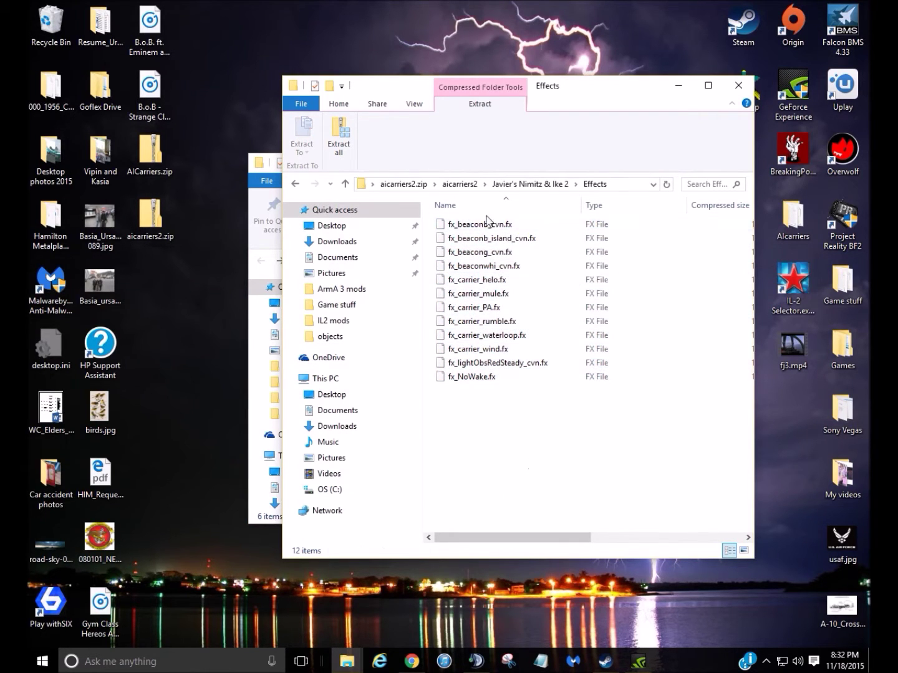
- Open Steam and display the games library
double_click(738, 31)
mouse_move(182, 35)
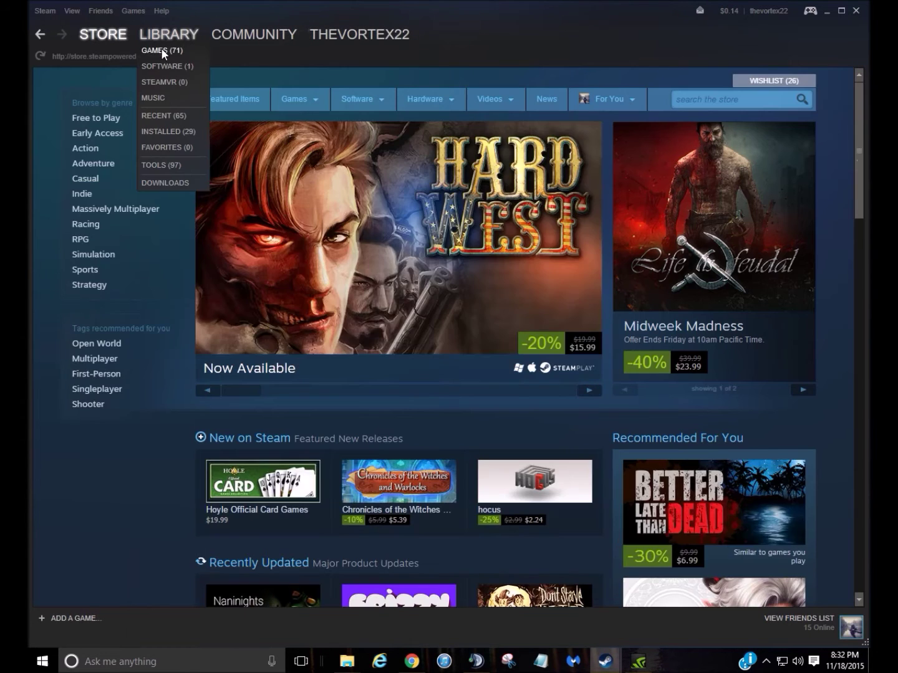
click(161, 50)
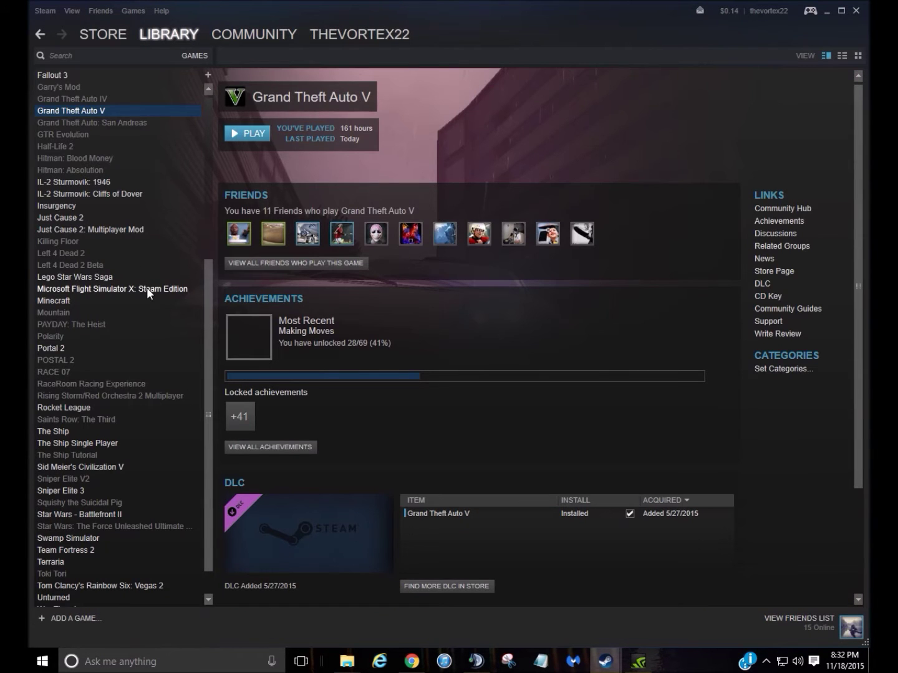
- Open the local files folder of Microsoft Flight Simulator X: Steam Edition through the game's properties
right_click(147, 288)
click(199, 487)
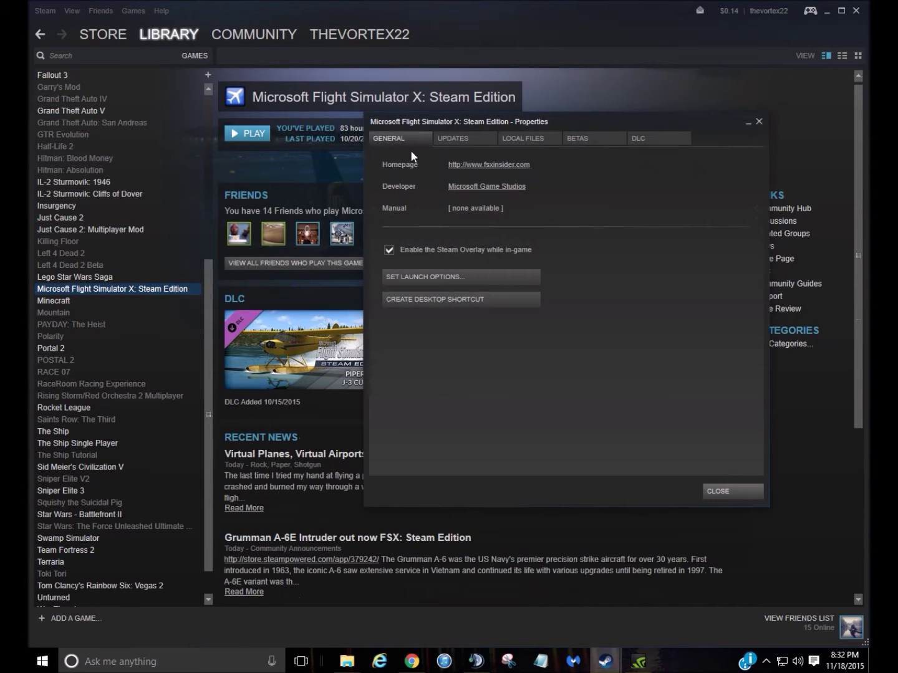
click(521, 138)
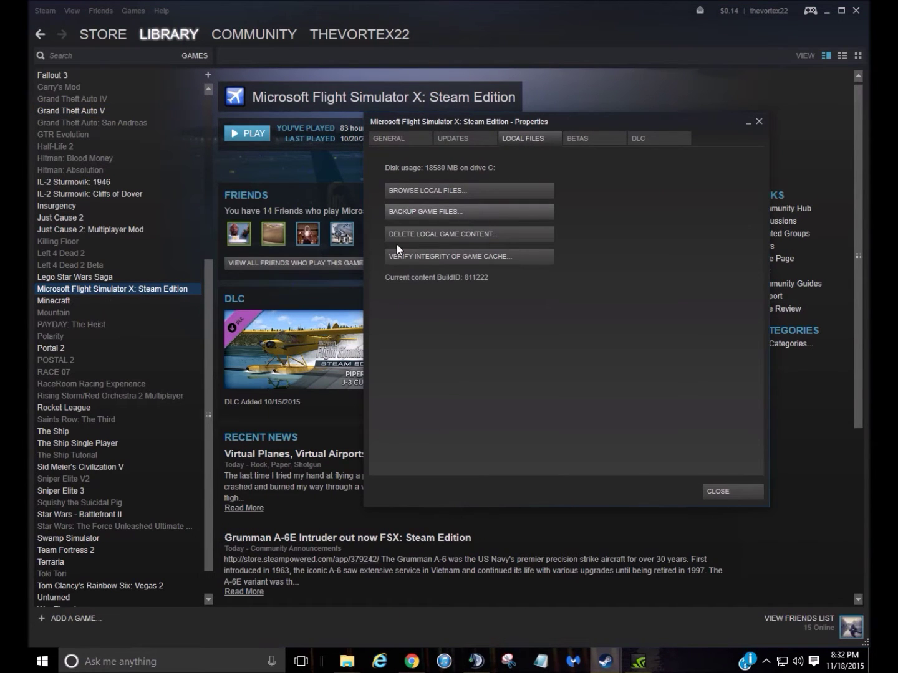
click(484, 187)
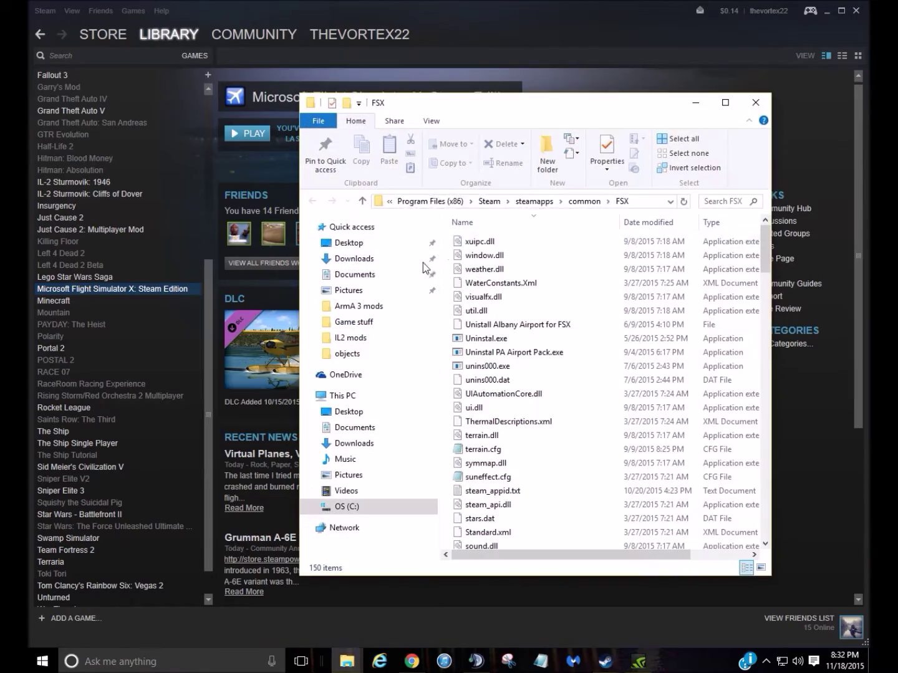
- Maximize the FSX folder window and open the effects subfolder
click(725, 103)
scroll(499, 341, down, 15)
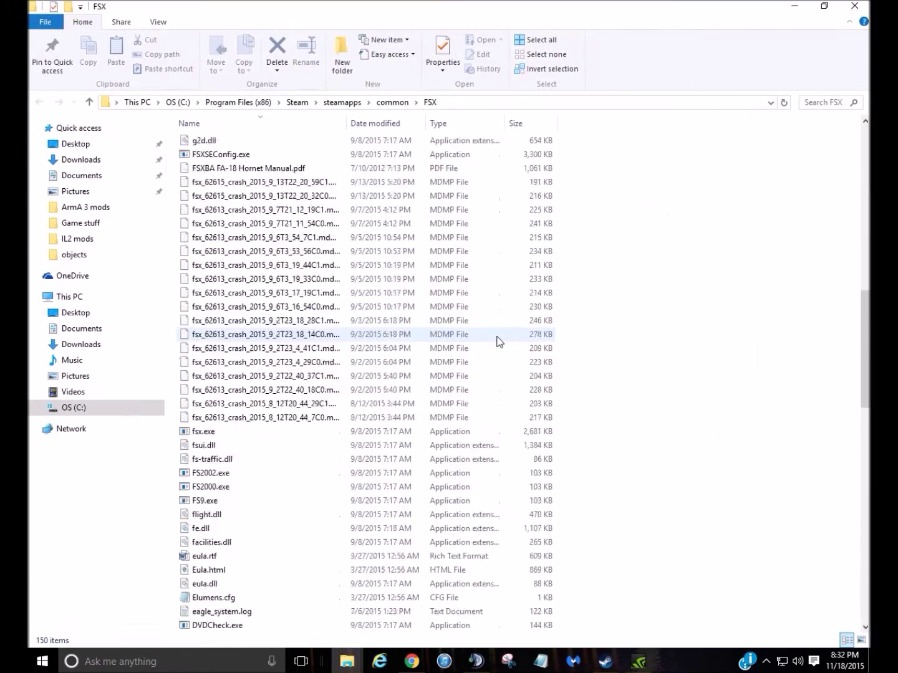
scroll(497, 340, down, 16)
scroll(455, 343, down, 5)
scroll(356, 317, up, 5)
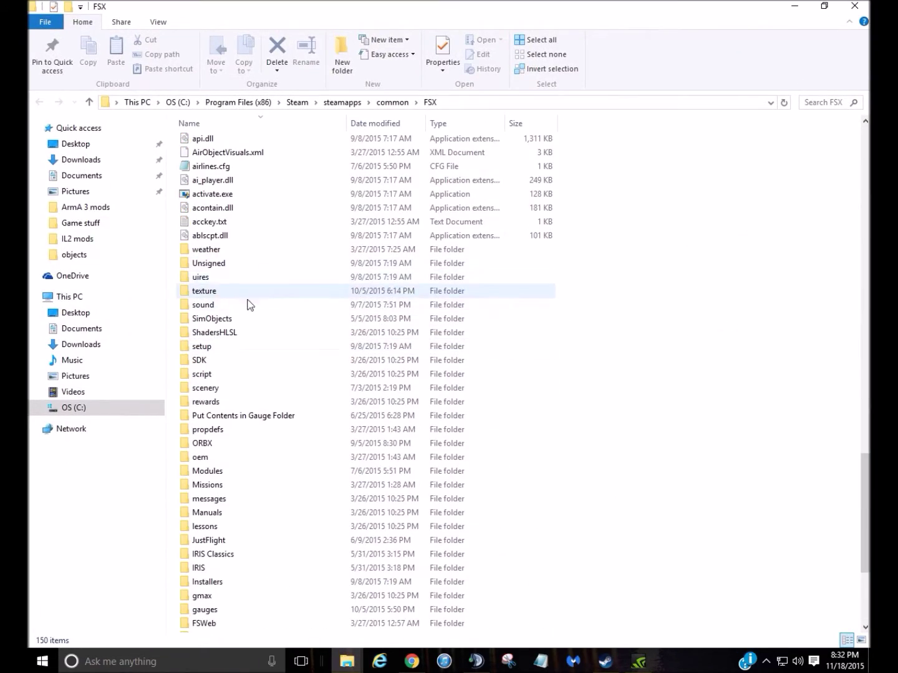
scroll(224, 390, down, 3)
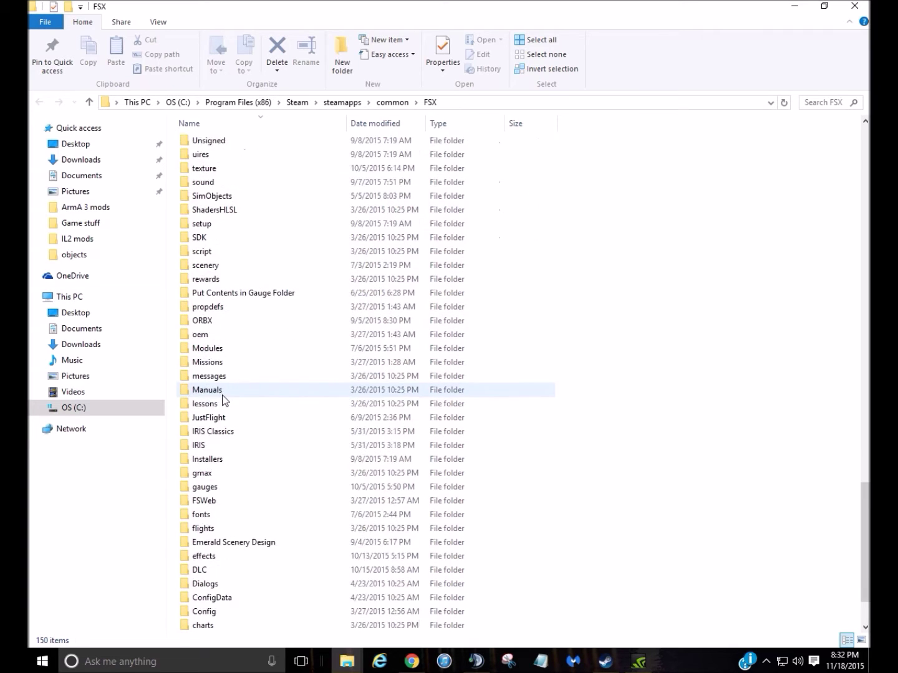
scroll(223, 408, down, 1)
scroll(229, 386, down, 1)
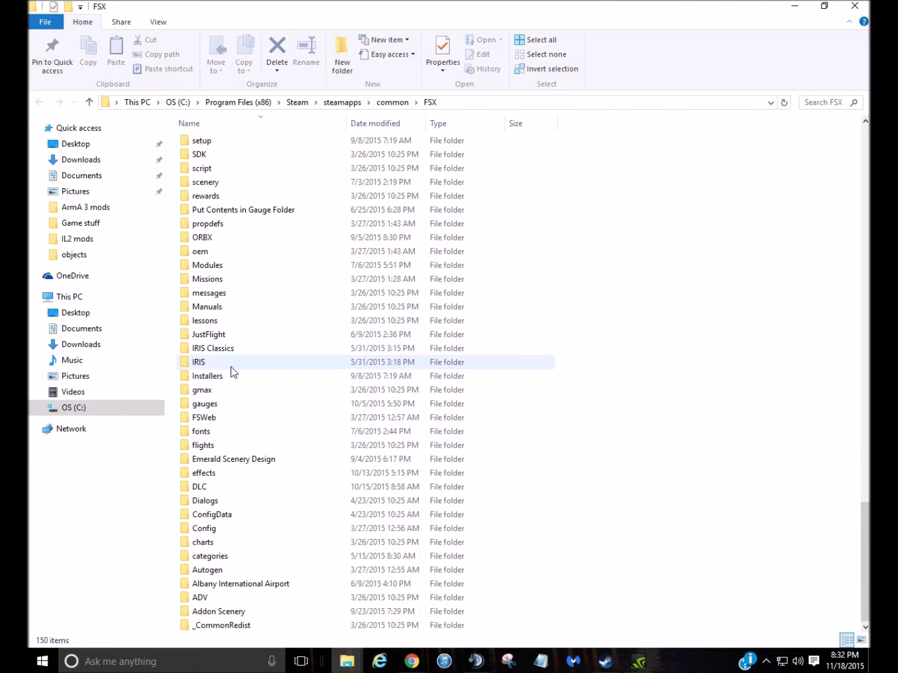
double_click(214, 472)
- Look through the FSX effects folder, and bring the archive's Effects window in front of it
scroll(250, 395, down, 5)
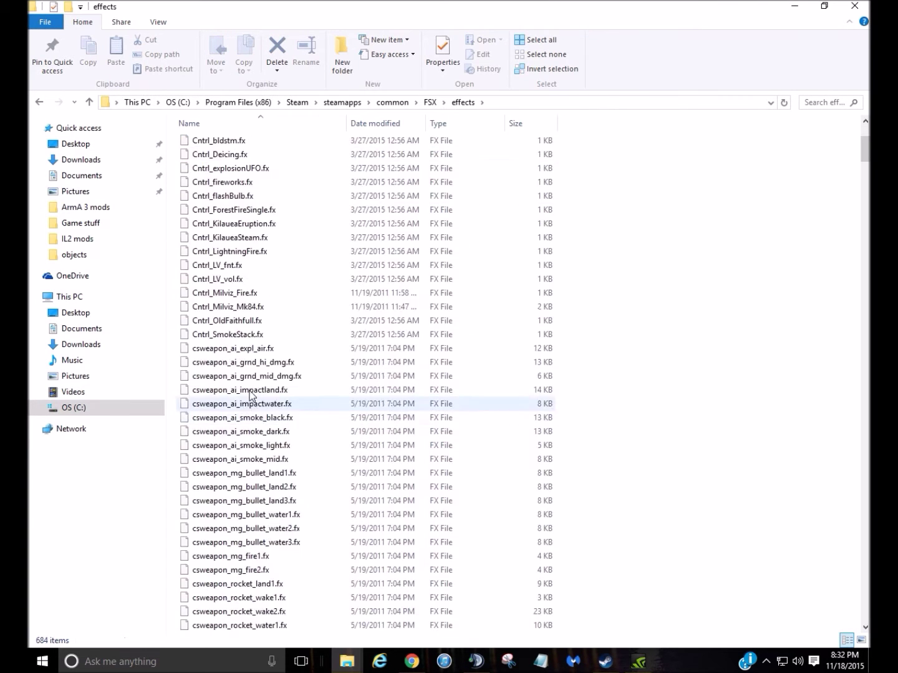
scroll(250, 395, down, 11)
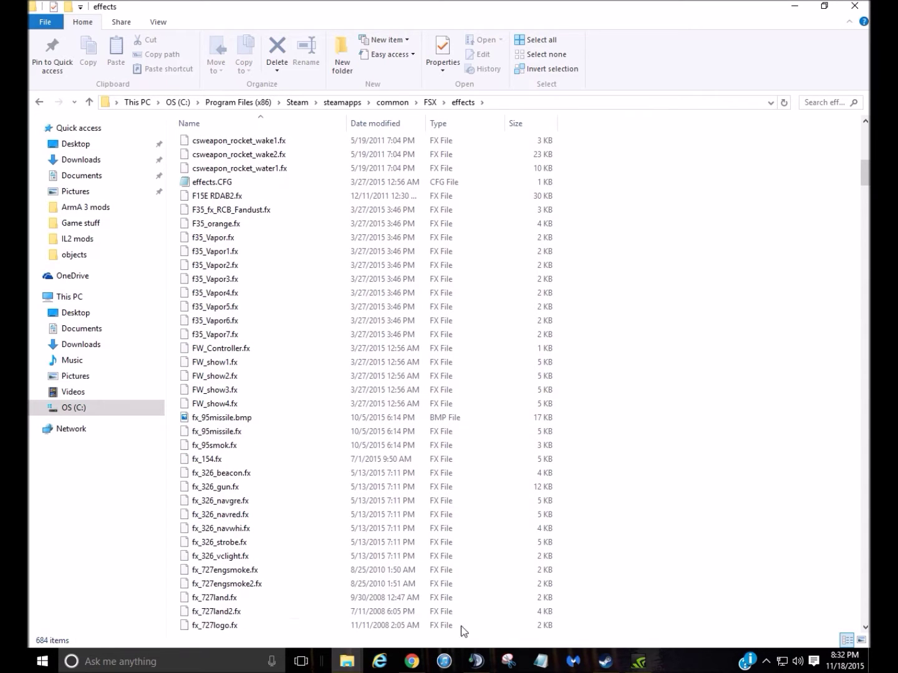
mouse_move(346, 660)
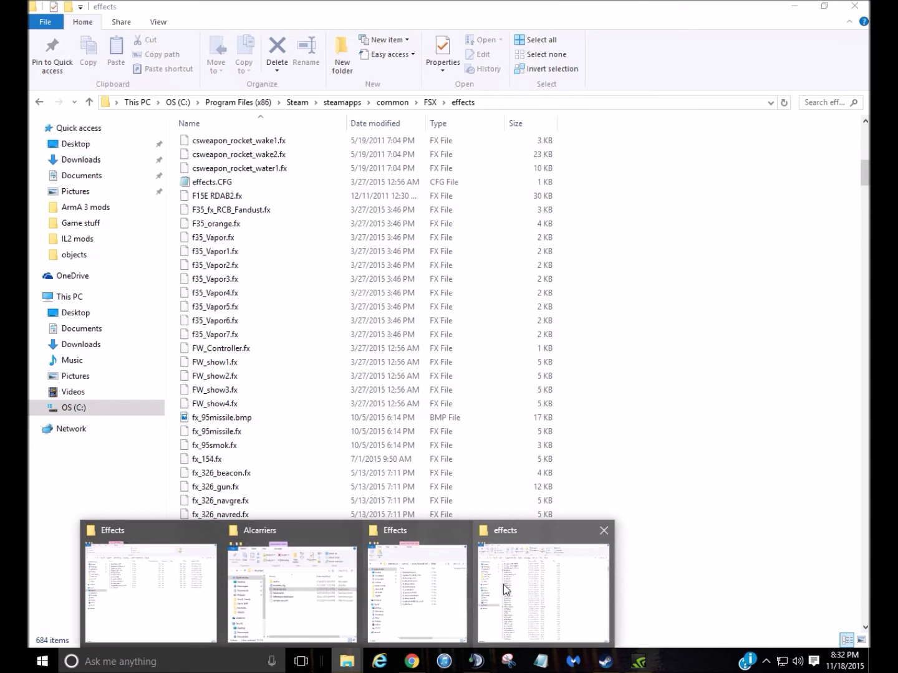
click(396, 587)
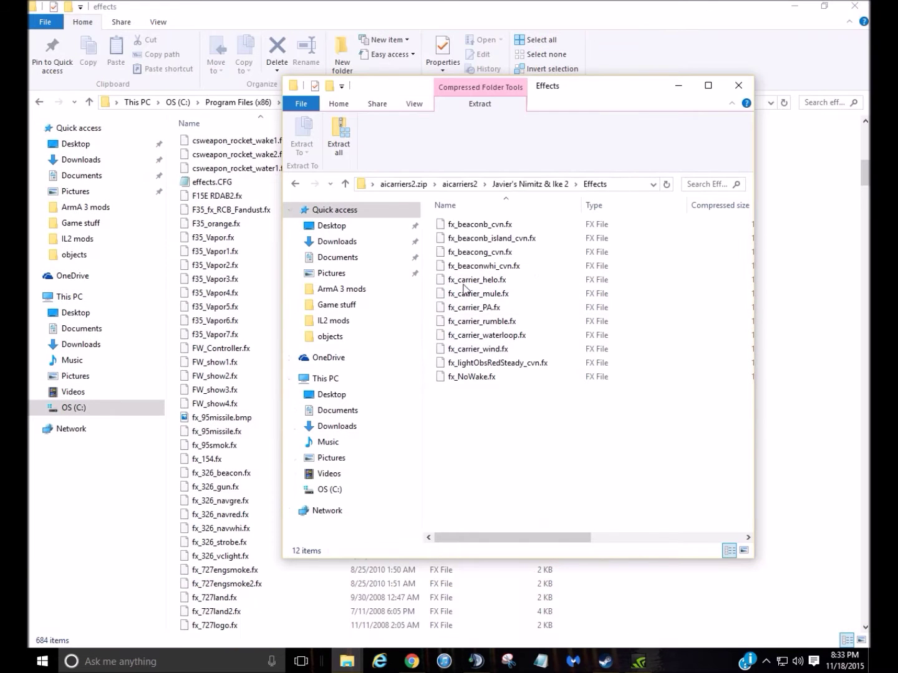
- Select all the effect files in the archive's Effects folder, and return the game folder window from effects to the main FSX folder
drag(518, 442, 511, 216)
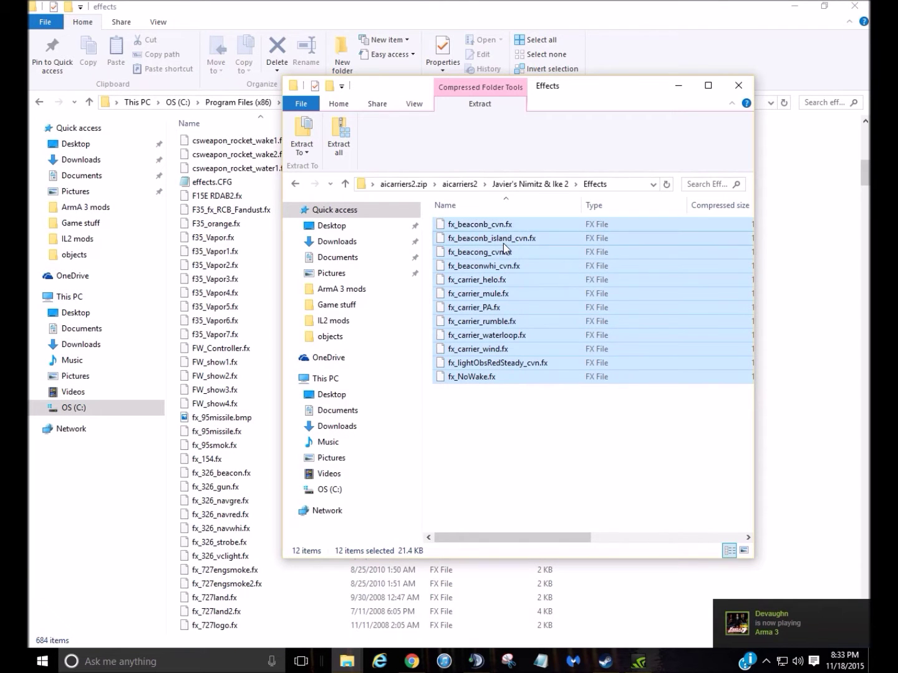
right_click(502, 243)
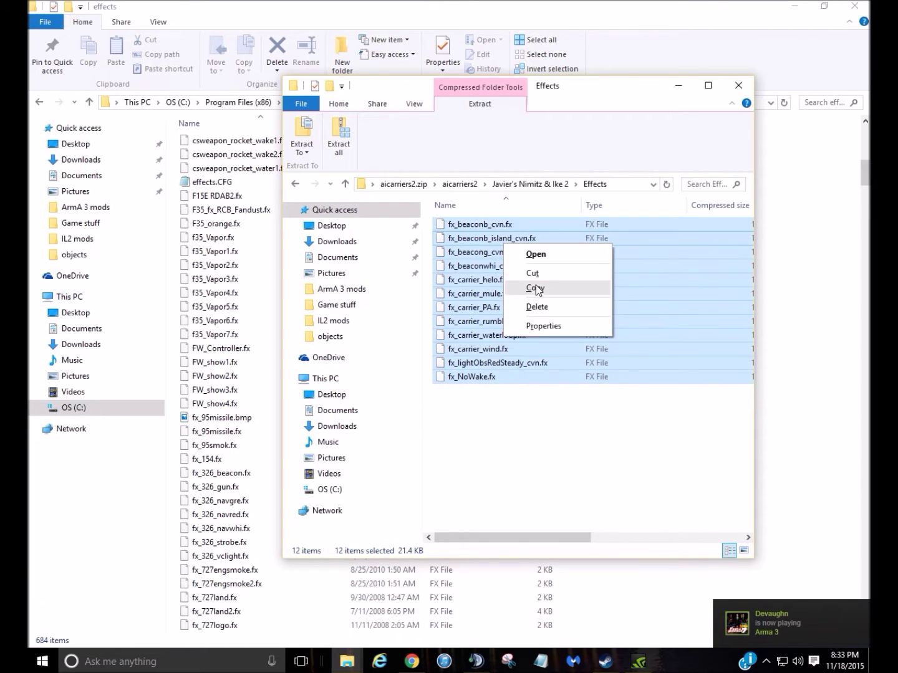
click(175, 523)
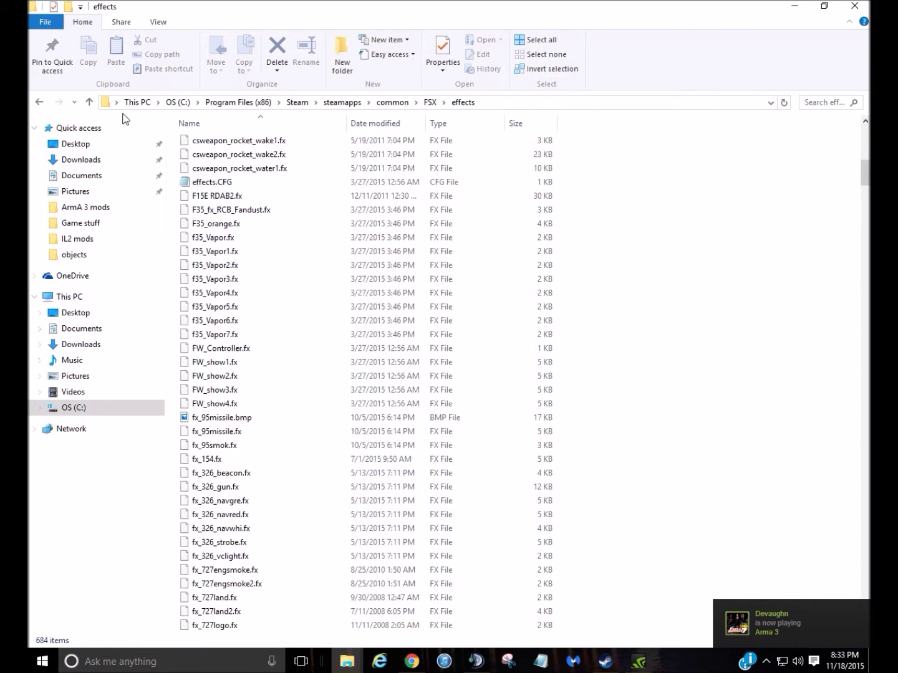
click(35, 103)
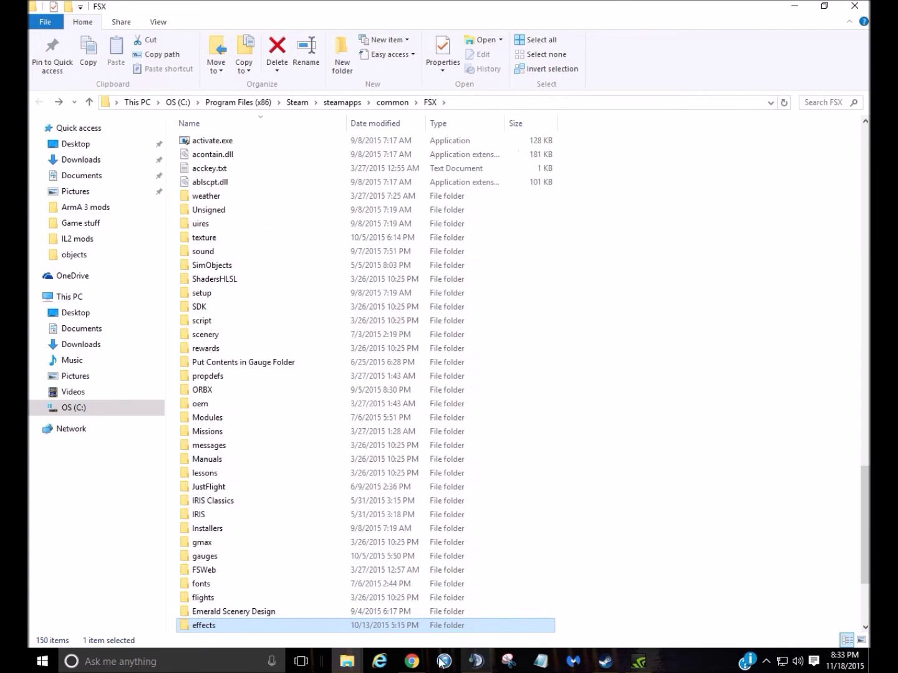
- Open the SimObjects Boats folder of Javier's Nimitz & Ike 2 in the archive and try selecting its ship folders
mouse_move(365, 662)
click(405, 618)
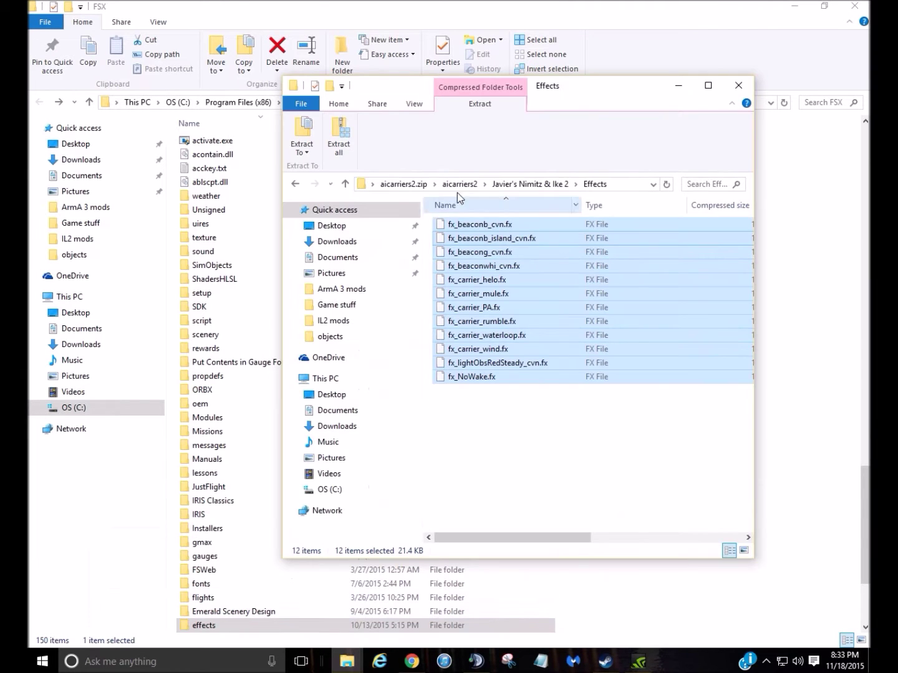
click(500, 185)
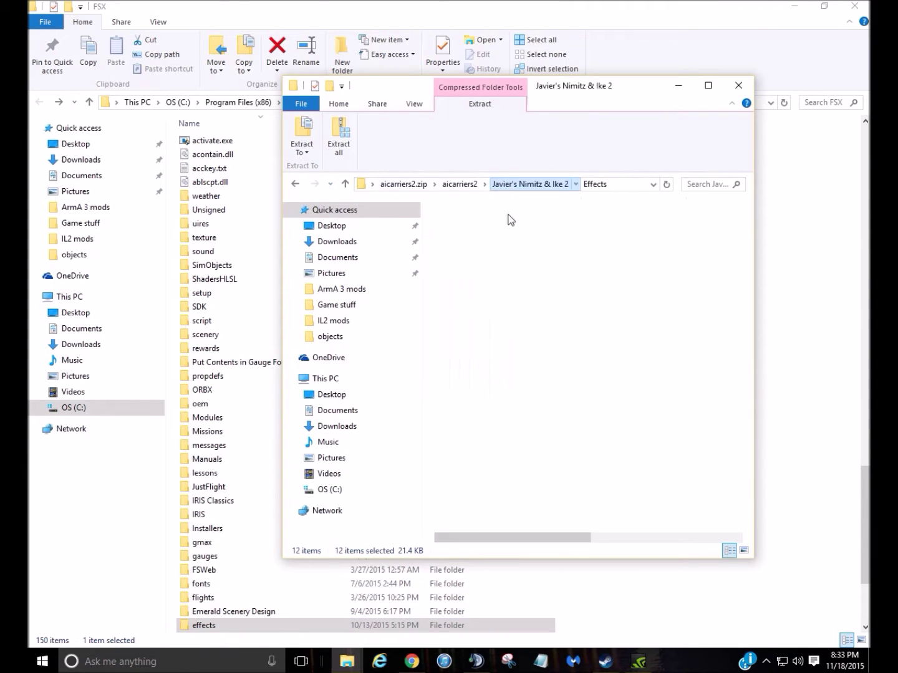
double_click(465, 237)
double_click(468, 231)
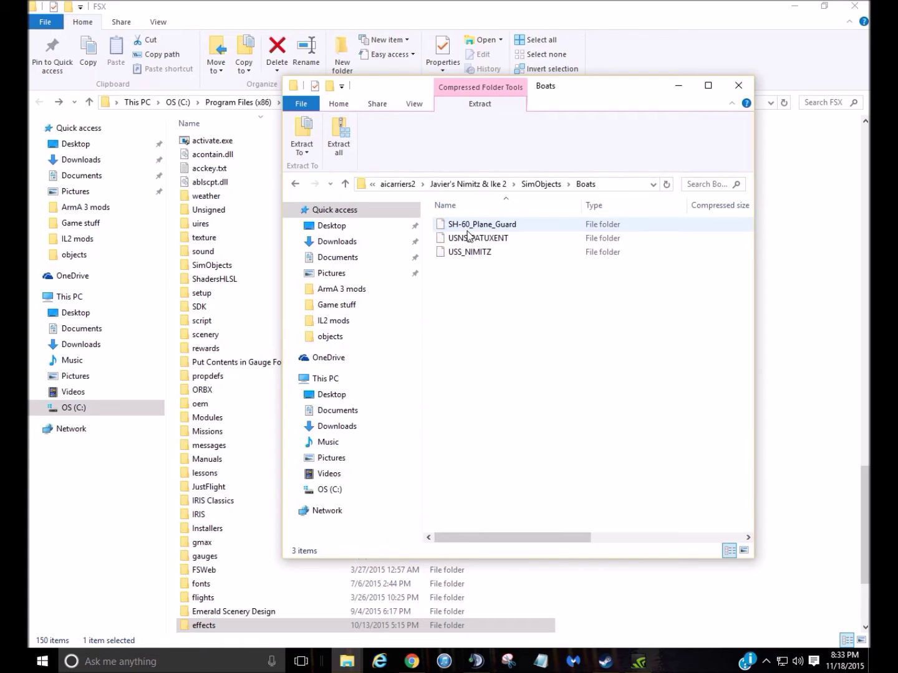
drag(433, 228, 456, 251)
right_click(456, 249)
click(435, 331)
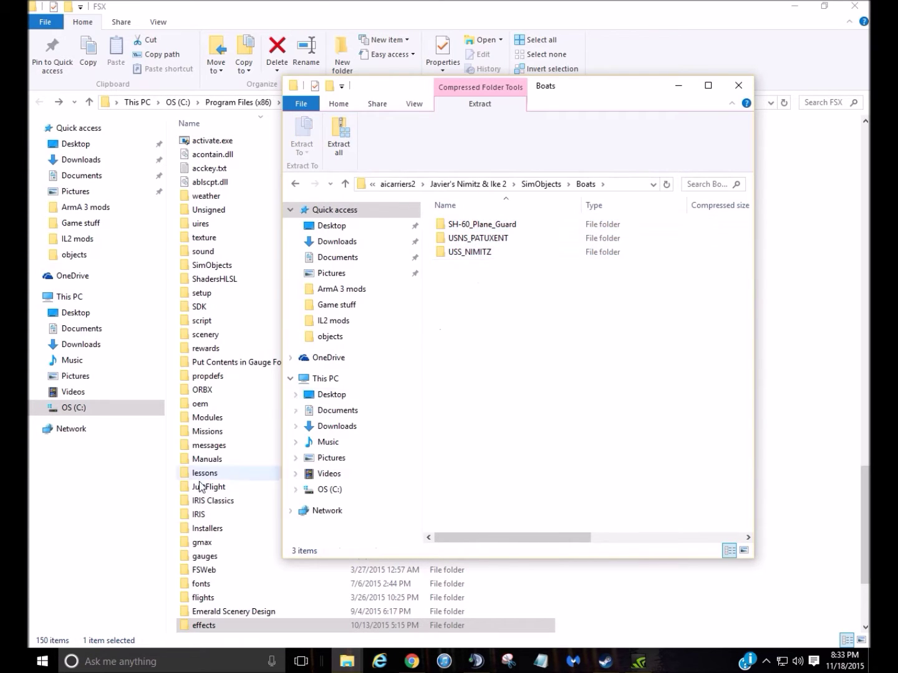
- Open the Boats folder inside the FSX SimObjects folder, look through its contents, and return to SimObjects
click(161, 499)
scroll(232, 436, down, 4)
scroll(233, 436, up, 5)
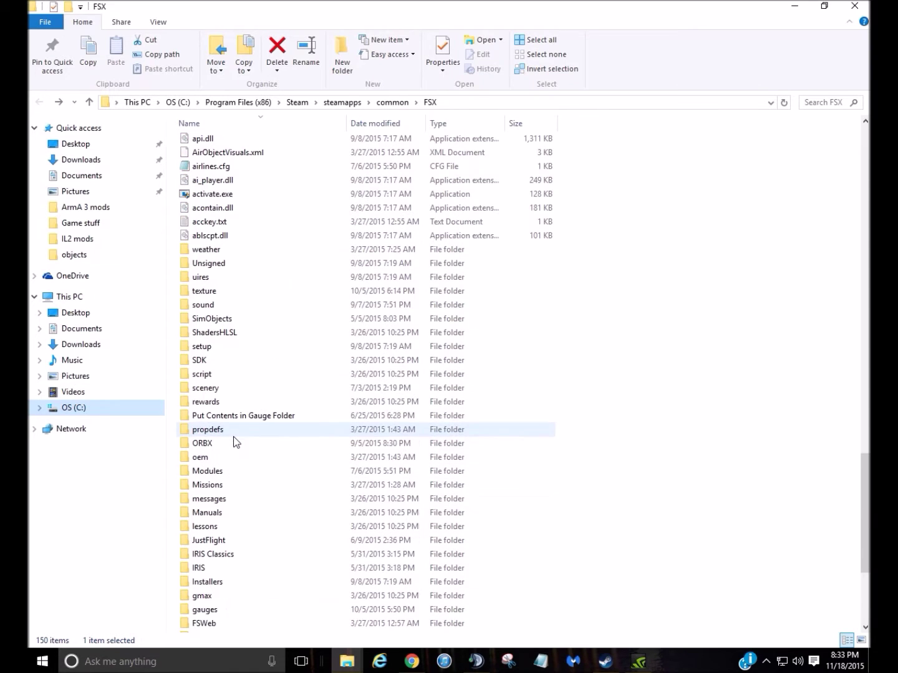
double_click(265, 320)
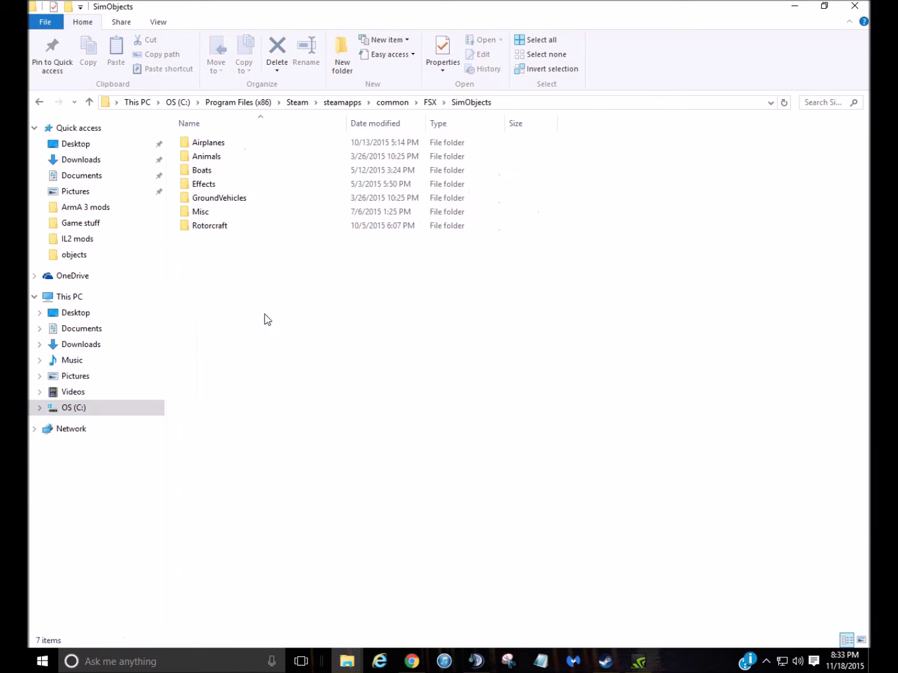
double_click(220, 171)
scroll(263, 375, down, 5)
scroll(263, 373, down, 8)
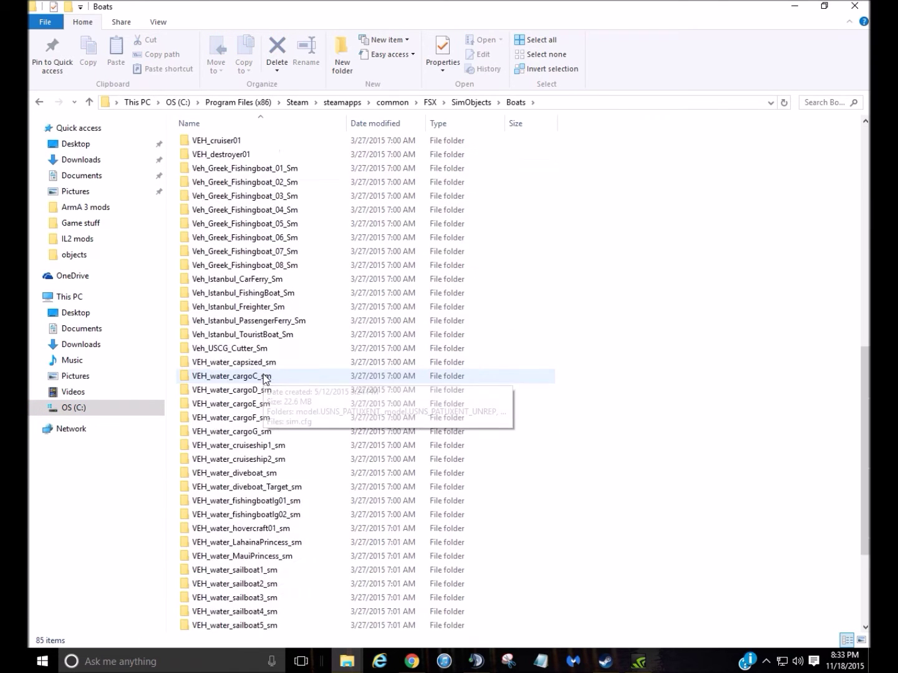
scroll(260, 365, up, 8)
scroll(279, 308, down, 6)
scroll(279, 374, down, 5)
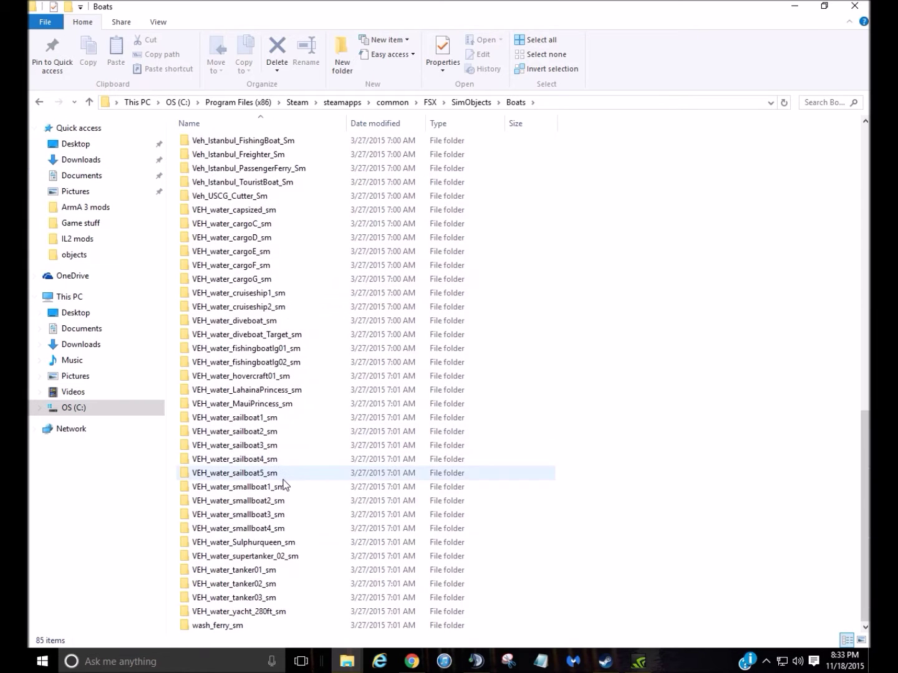
scroll(287, 353, up, 15)
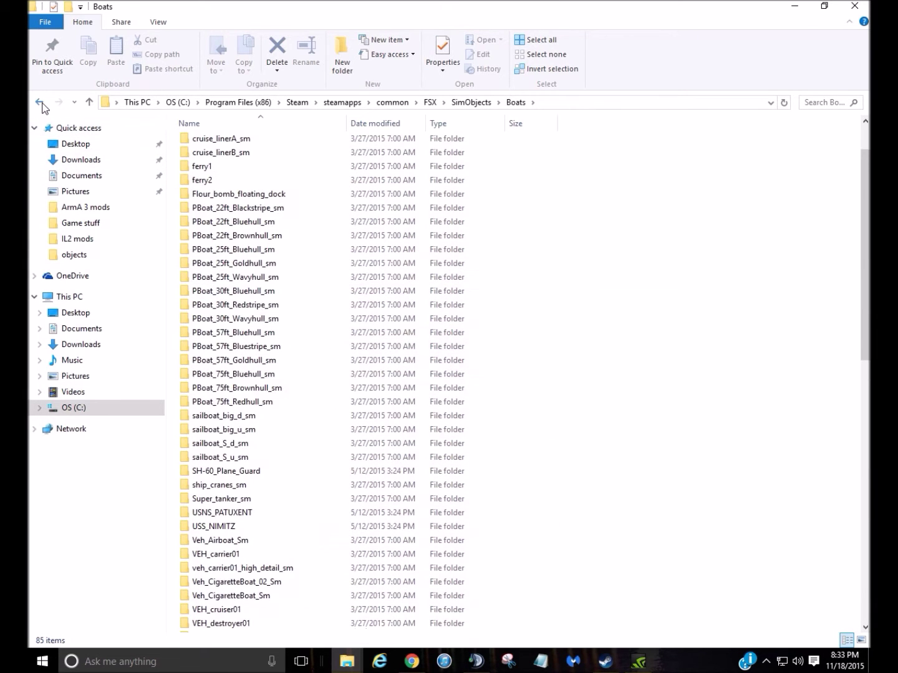
key(alt+Left)
- Switch back to the archive window and open the Sound folder of Javier's Nimitz & Ike 2
click(345, 660)
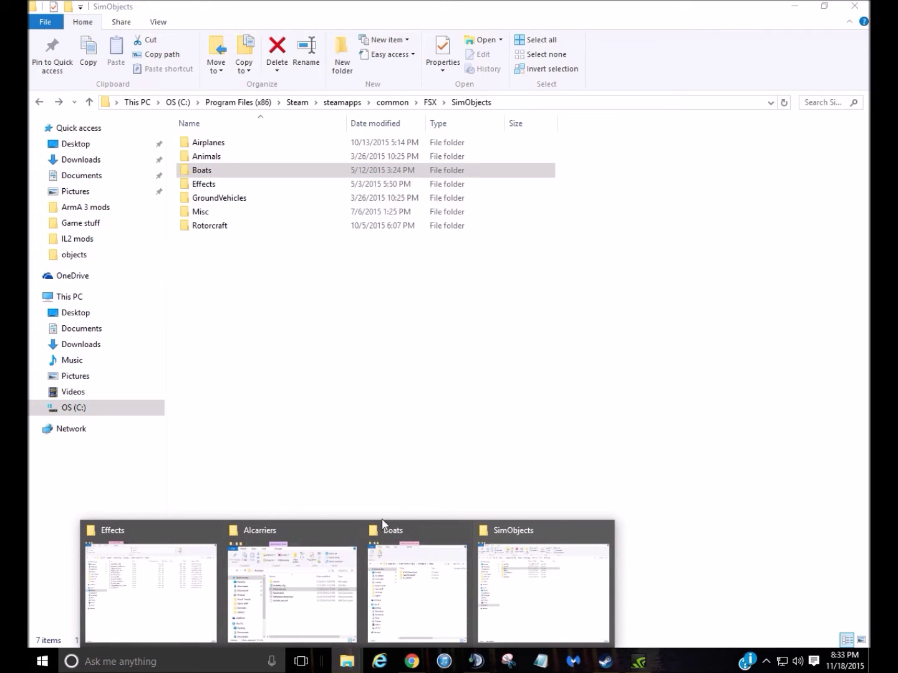
click(392, 563)
click(476, 185)
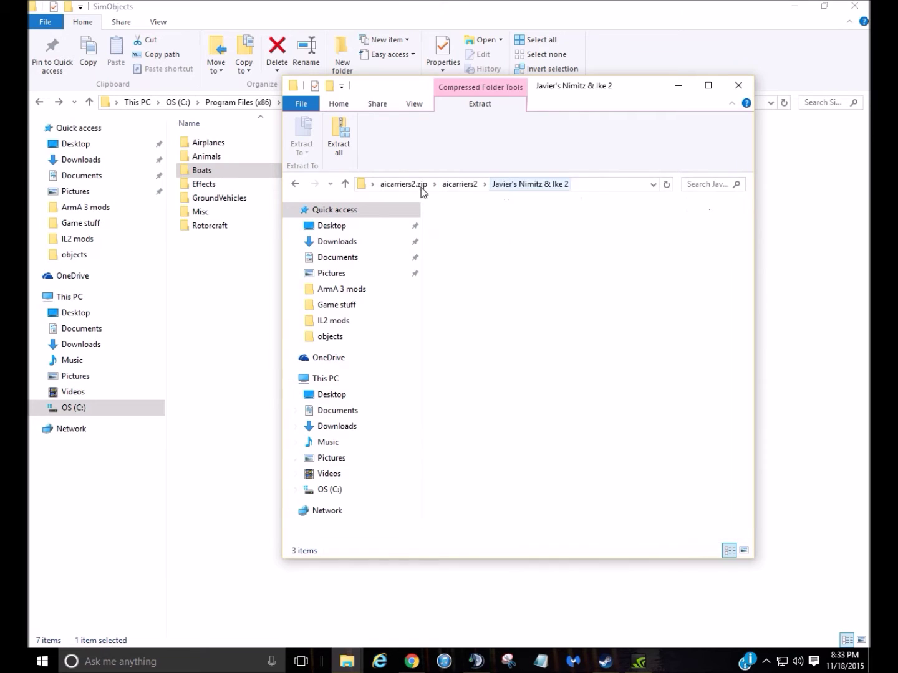
double_click(461, 252)
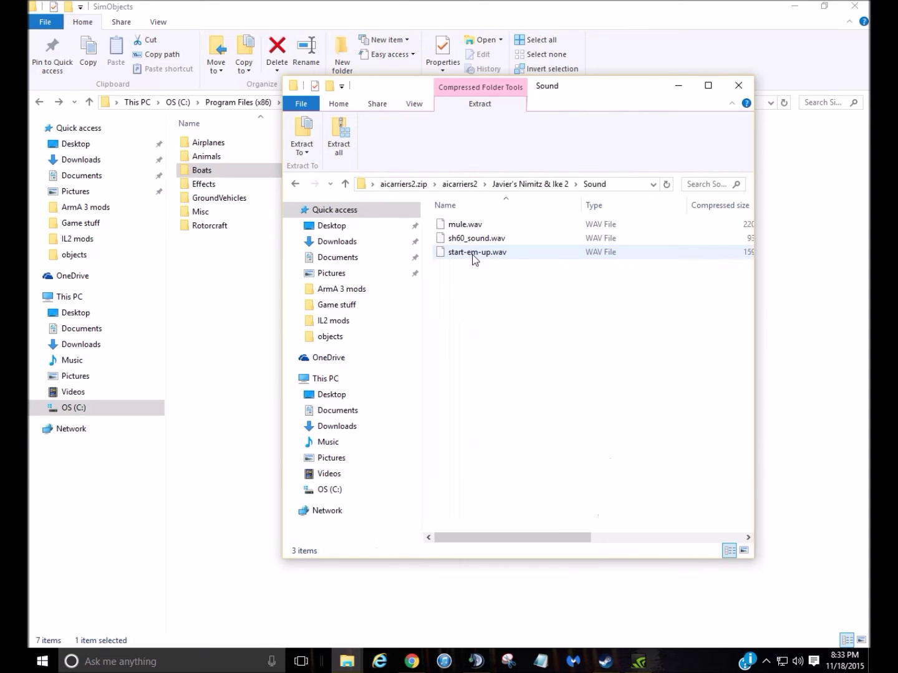
- Return the game folder window to the main FSX folder, locate its sound folder, and minimize the window
click(39, 103)
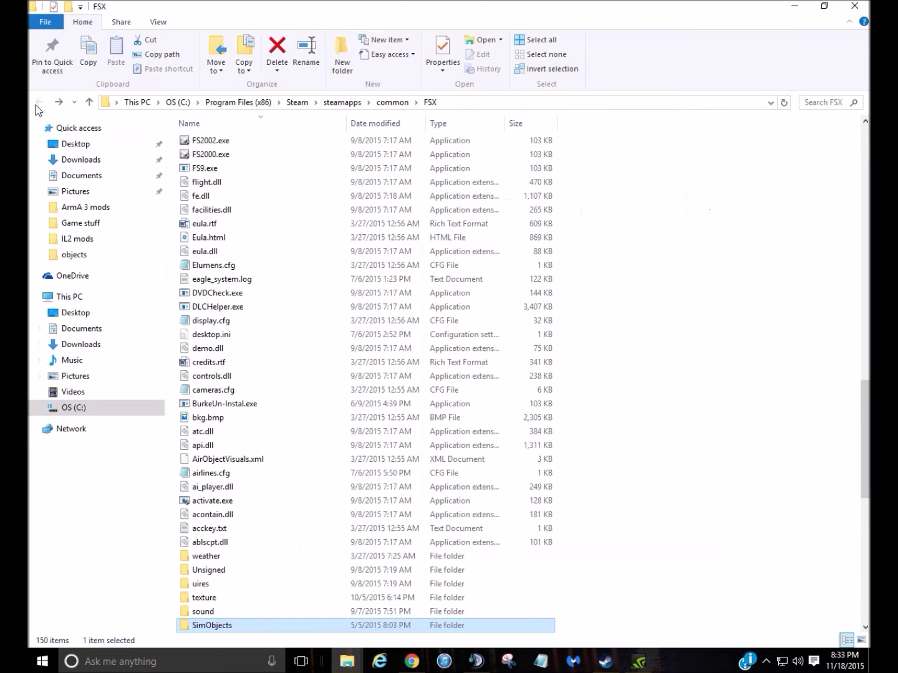
scroll(293, 322, down, 1)
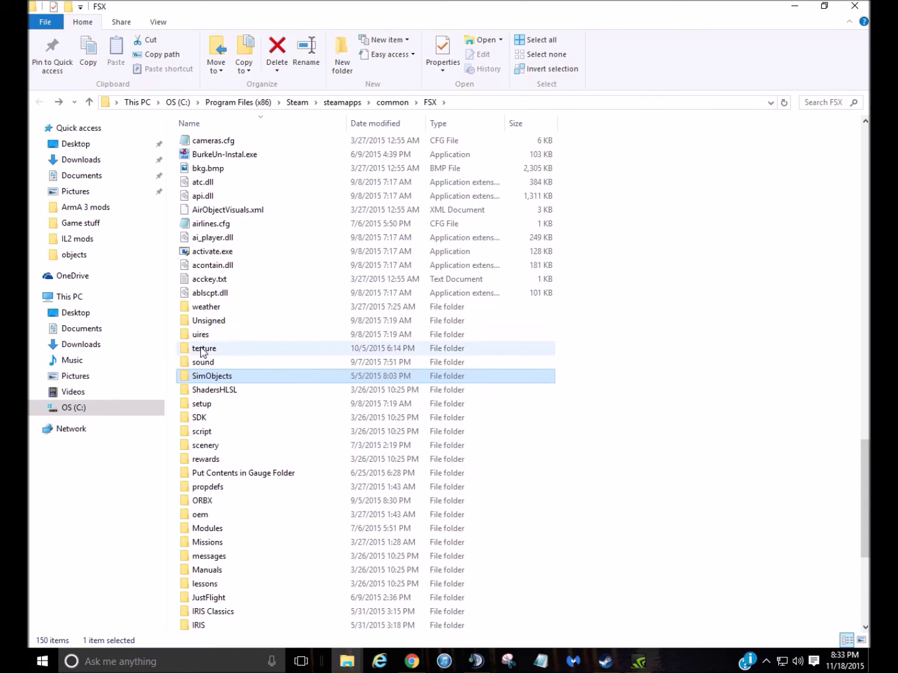
click(787, 6)
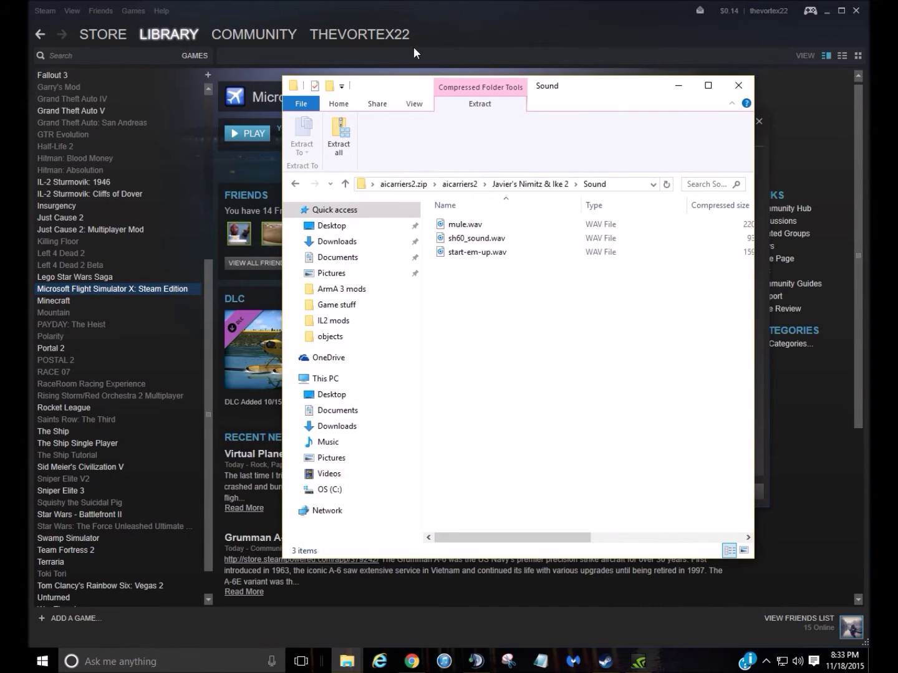
click(448, 71)
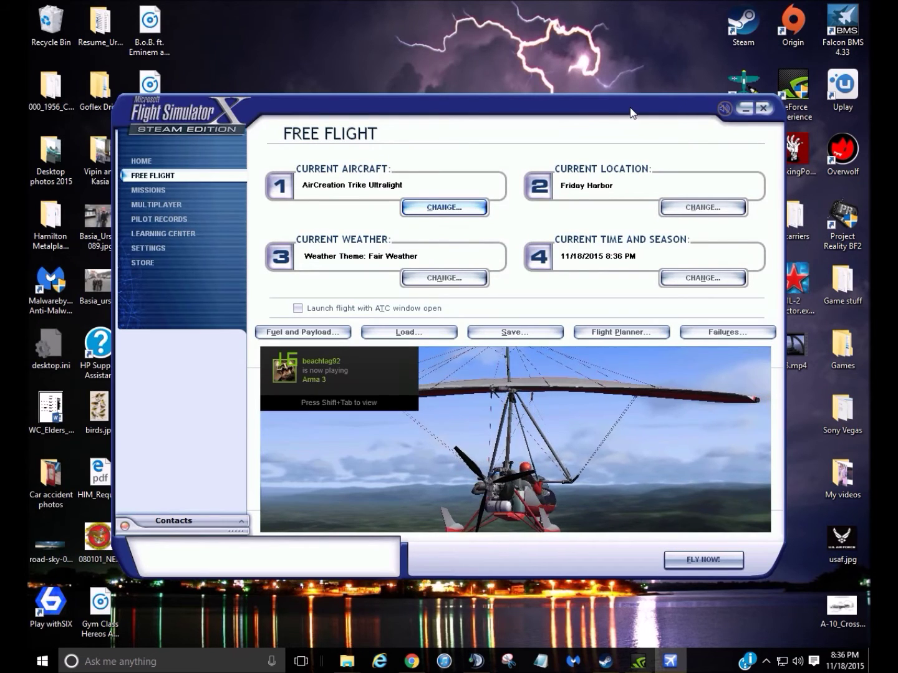
- Run AICarriers.exe from the AIcarriers desktop folder while Flight Simulator is running, repositioning the simulator window as needed
drag(614, 108, 531, 100)
double_click(801, 225)
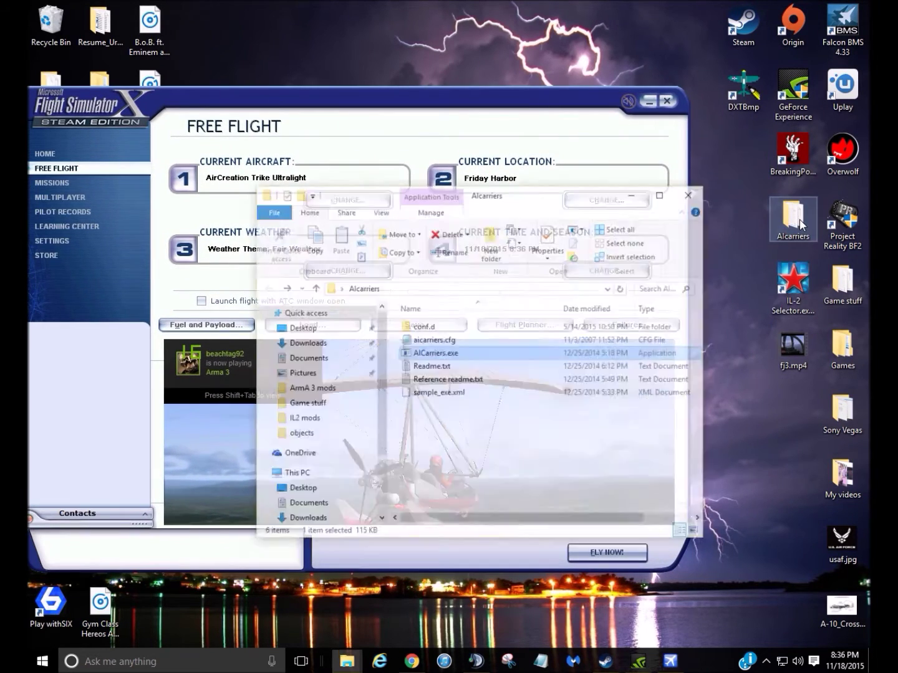
double_click(464, 330)
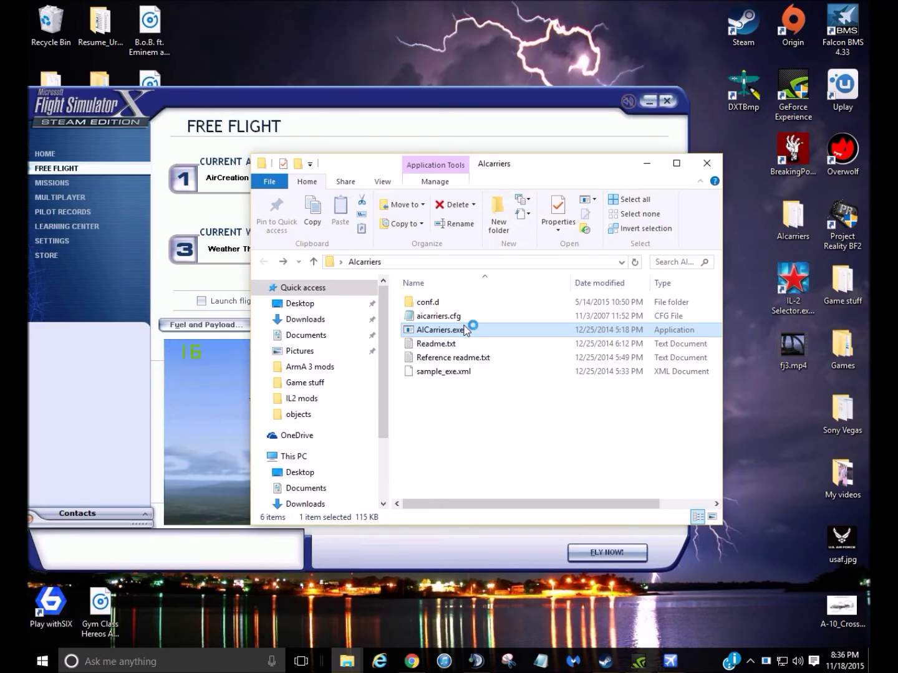
mouse_move(765, 663)
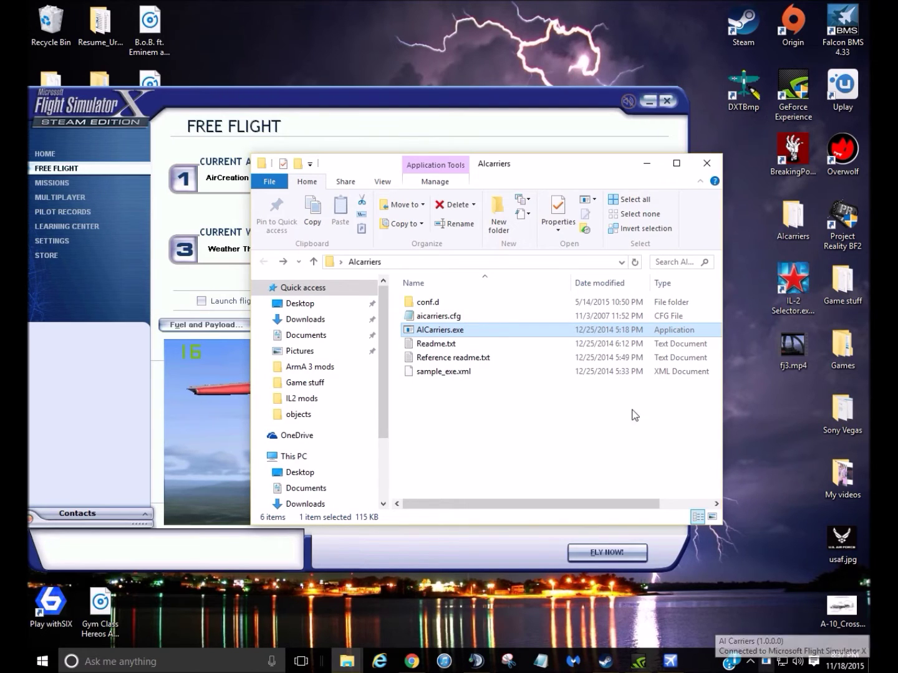
drag(453, 102, 559, 87)
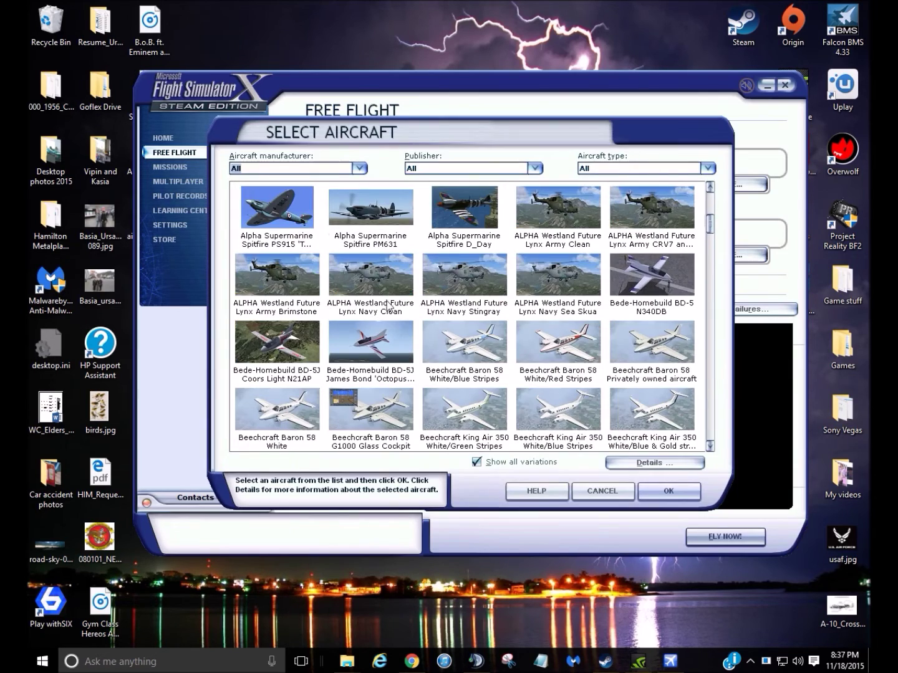
- Choose the Boeing F/A-18C Hornet VFA-27 A-A as the aircraft for the free flight
scroll(470, 277, down, 5)
scroll(472, 277, down, 10)
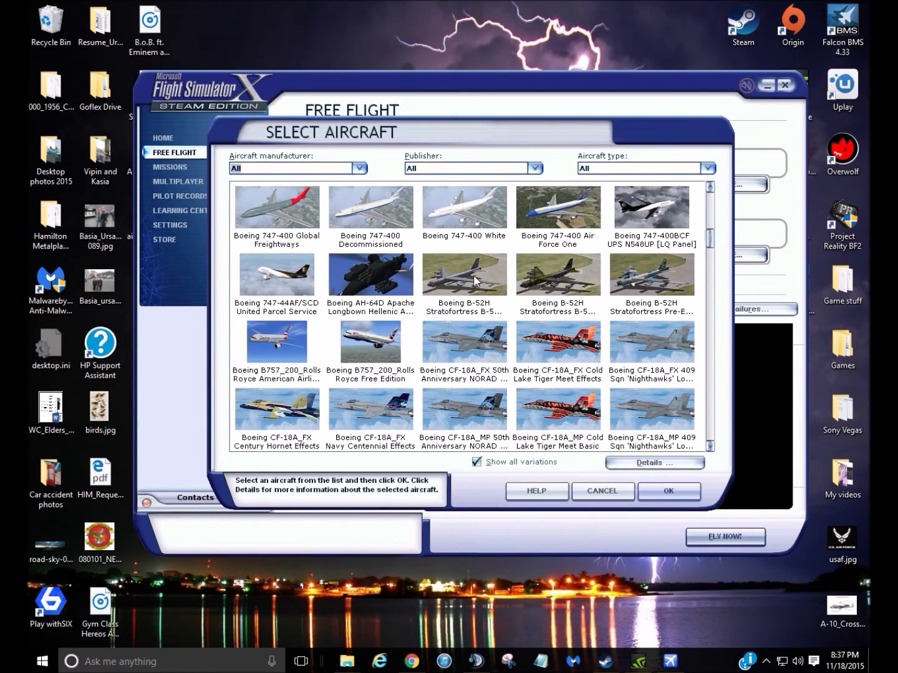
scroll(474, 280, down, 5)
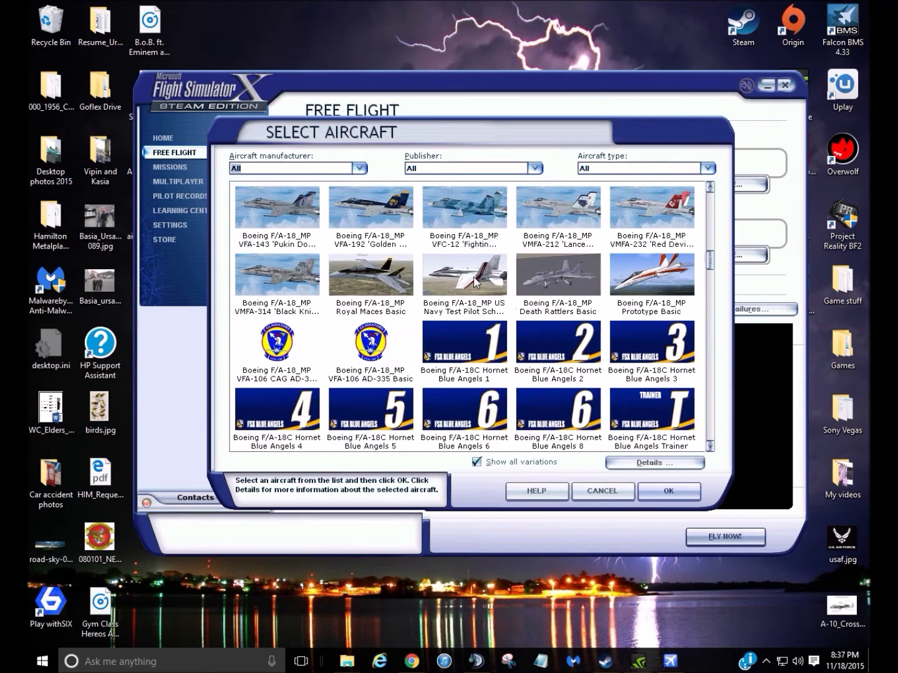
scroll(423, 315, down, 1)
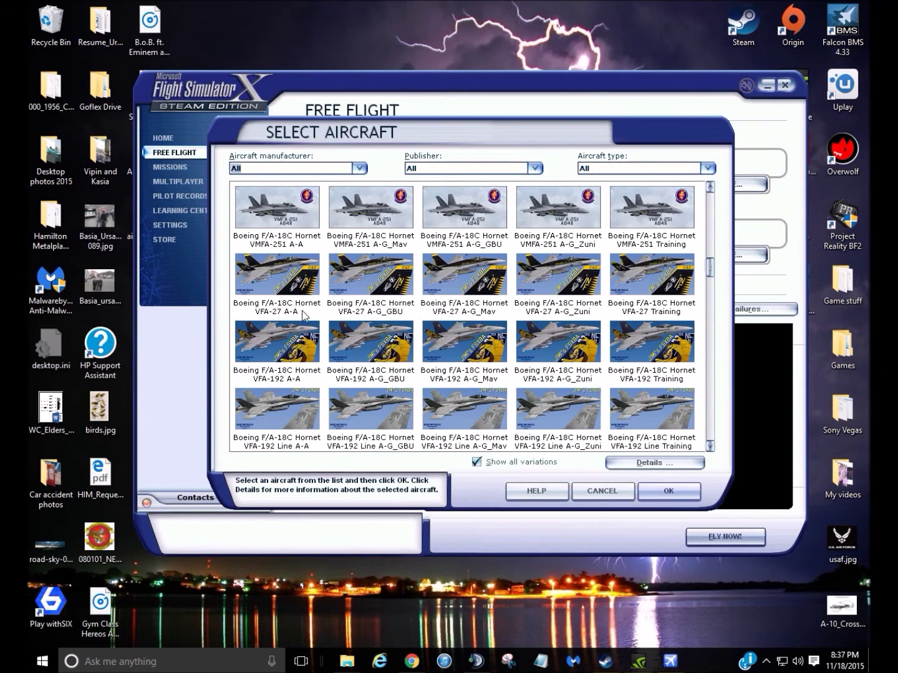
click(271, 310)
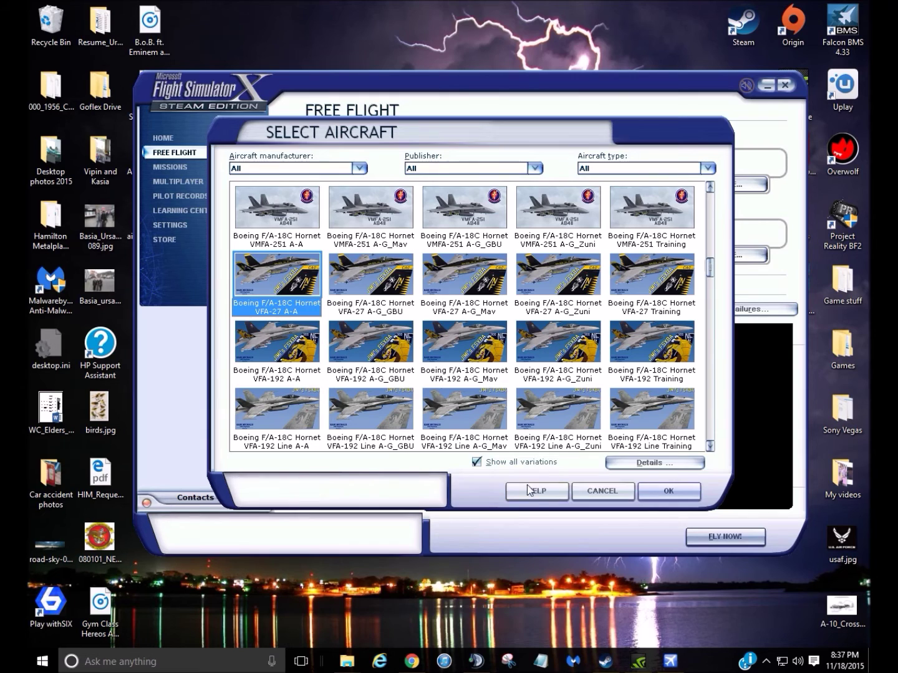
click(671, 491)
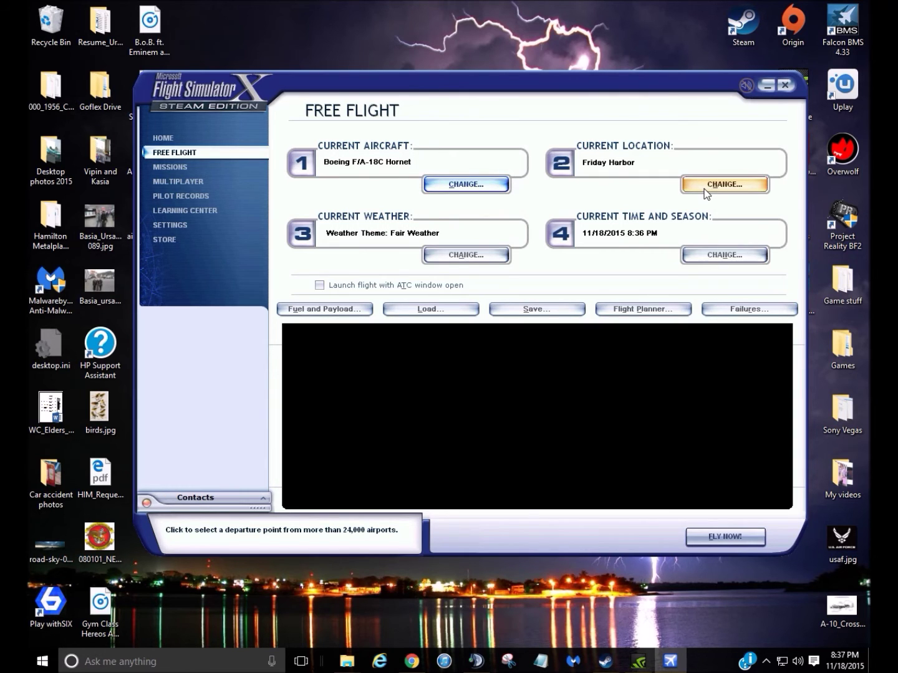
- Search the airports by name for "pensac" and set Pensacola NAS as the departure location
click(705, 188)
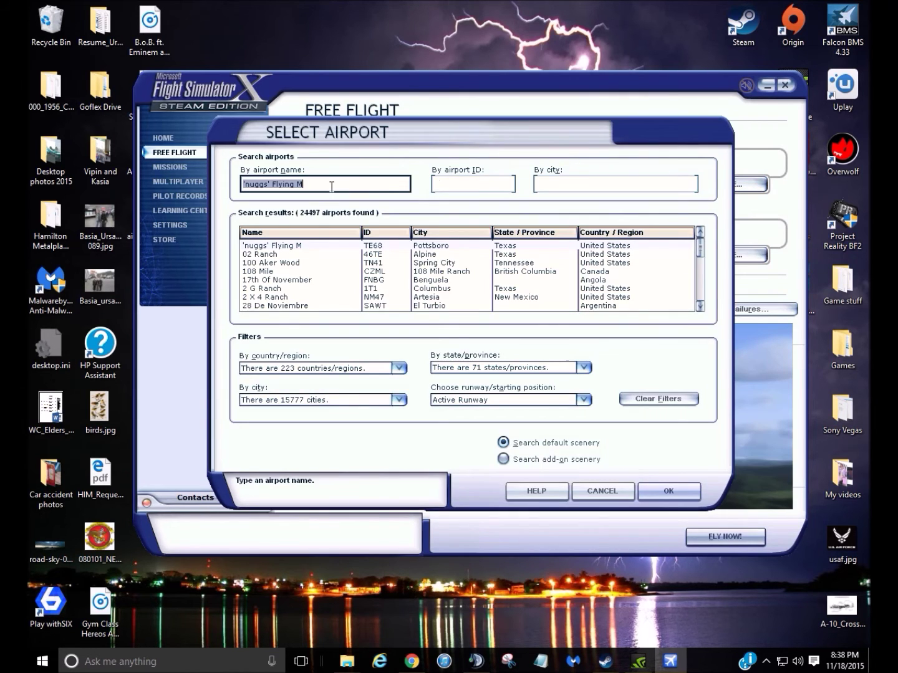
text(pensac)
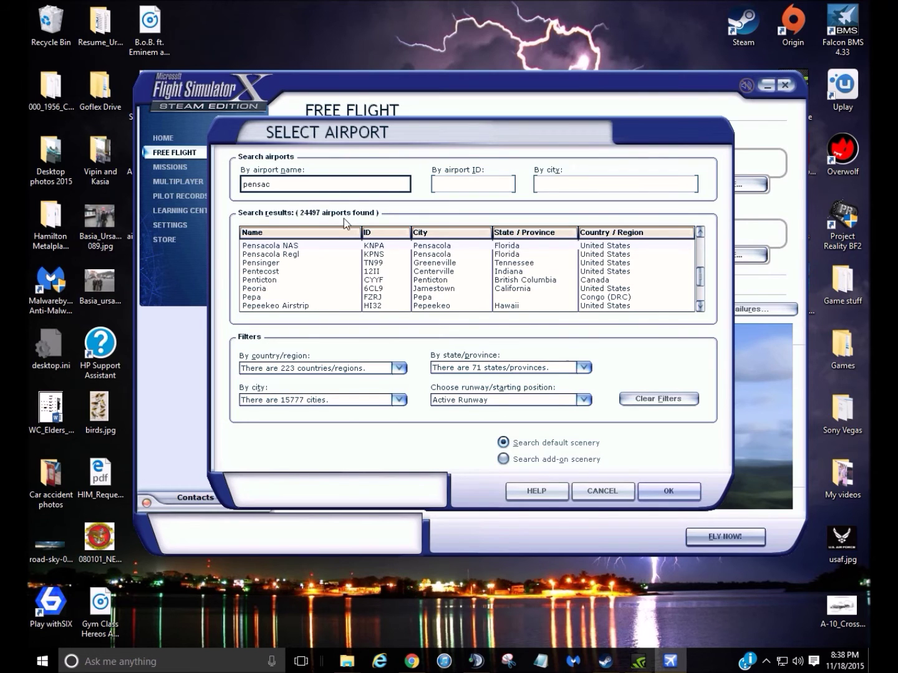
double_click(292, 248)
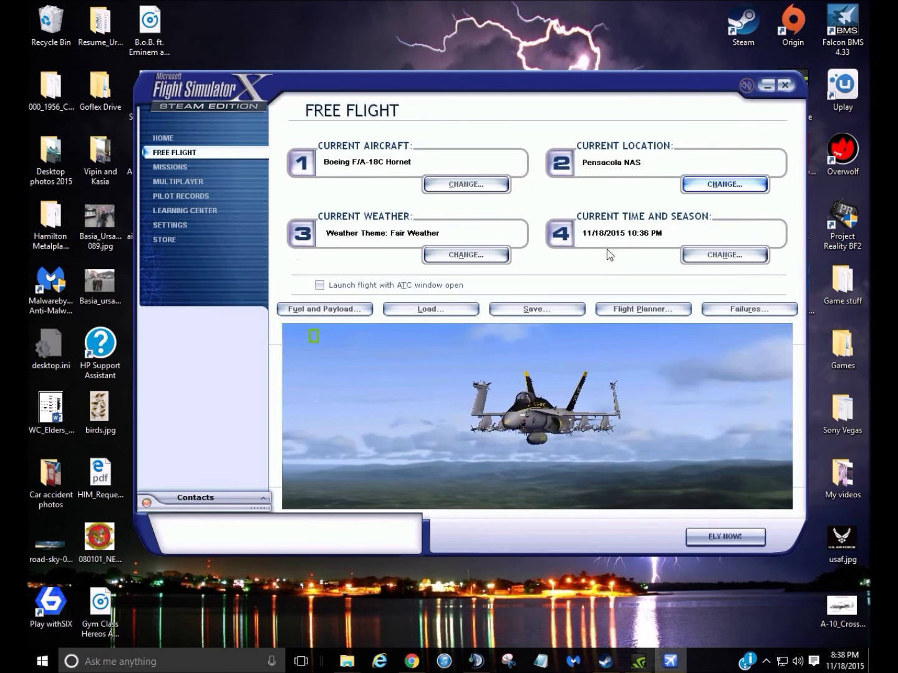
- Set the flight's time of day to Day and start the free flight
click(725, 255)
click(269, 204)
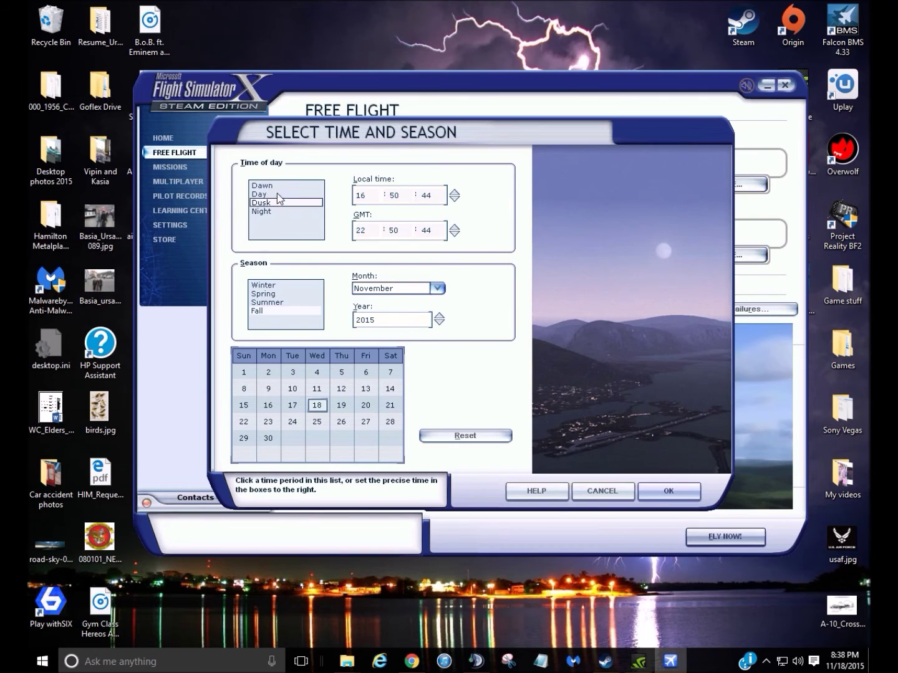
click(261, 194)
click(665, 492)
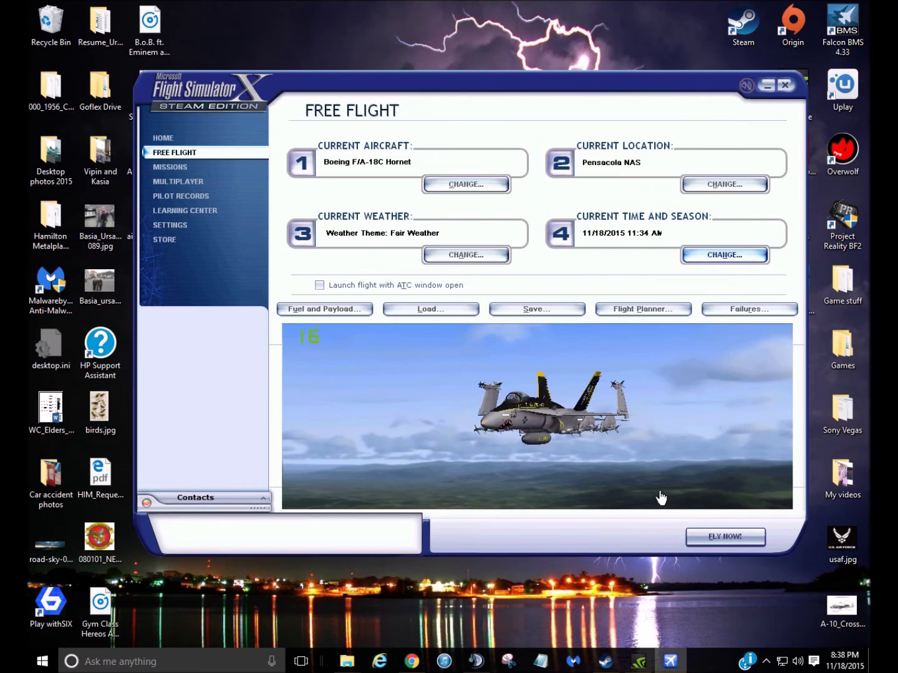
click(725, 537)
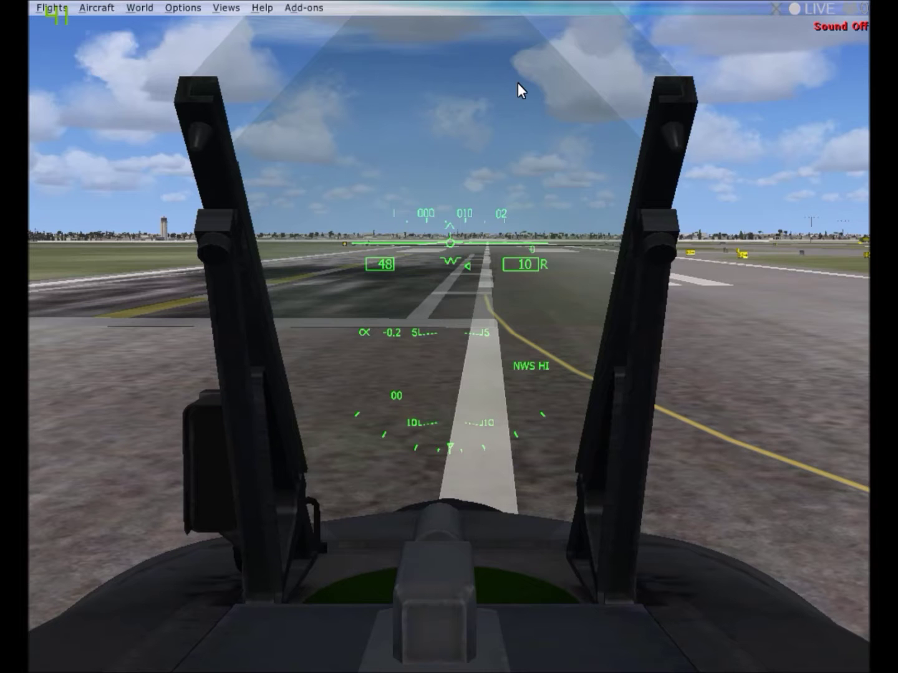
- Pause the simulation and select USS Nimitz (CVN68) Configuration 1 (Darken Ship) as the AI ship formation to add
key(p)
click(314, 4)
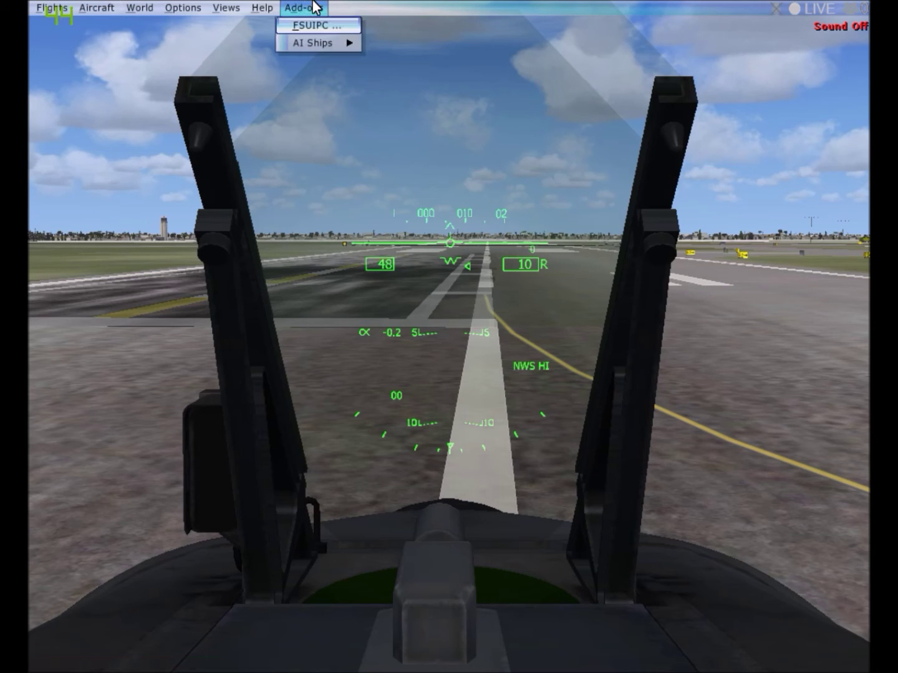
mouse_move(310, 40)
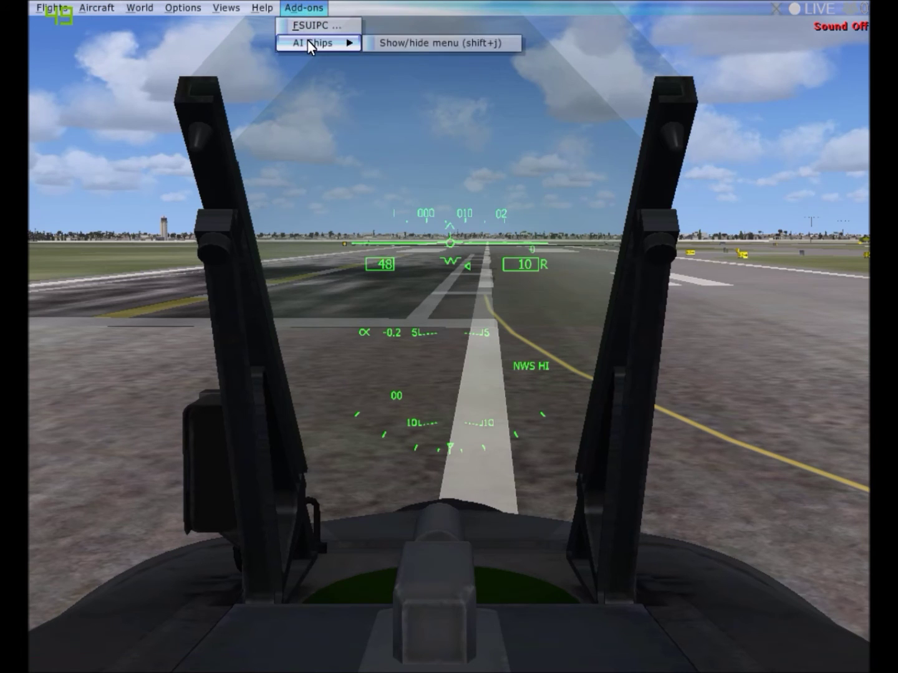
click(412, 42)
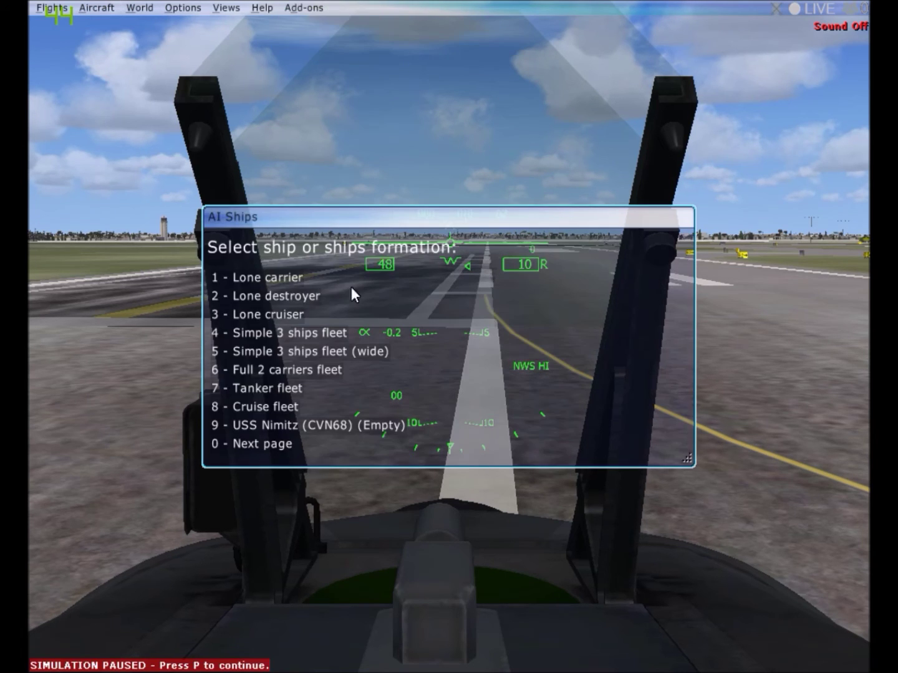
click(283, 446)
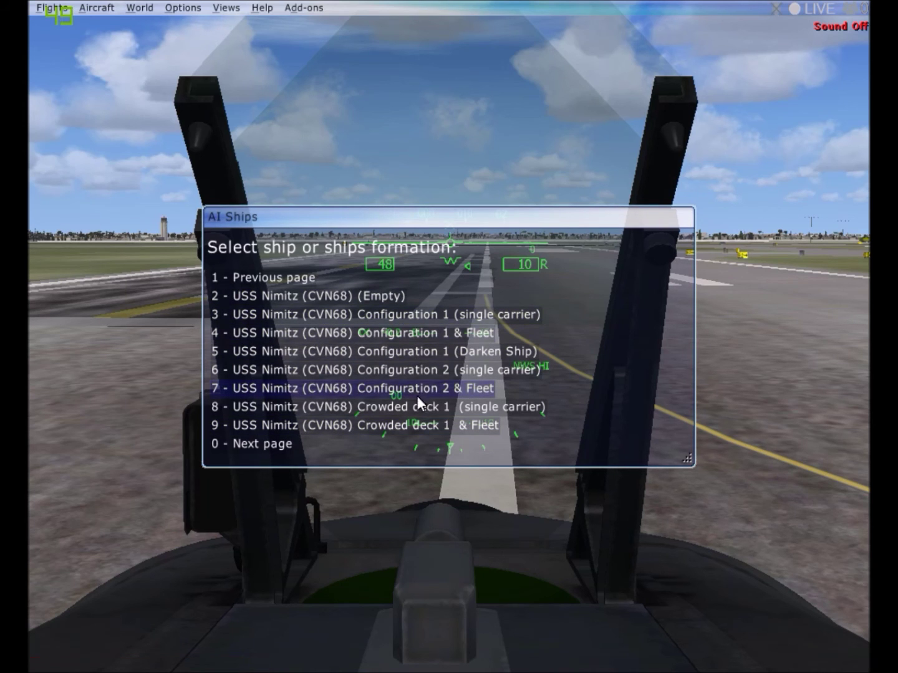
click(307, 408)
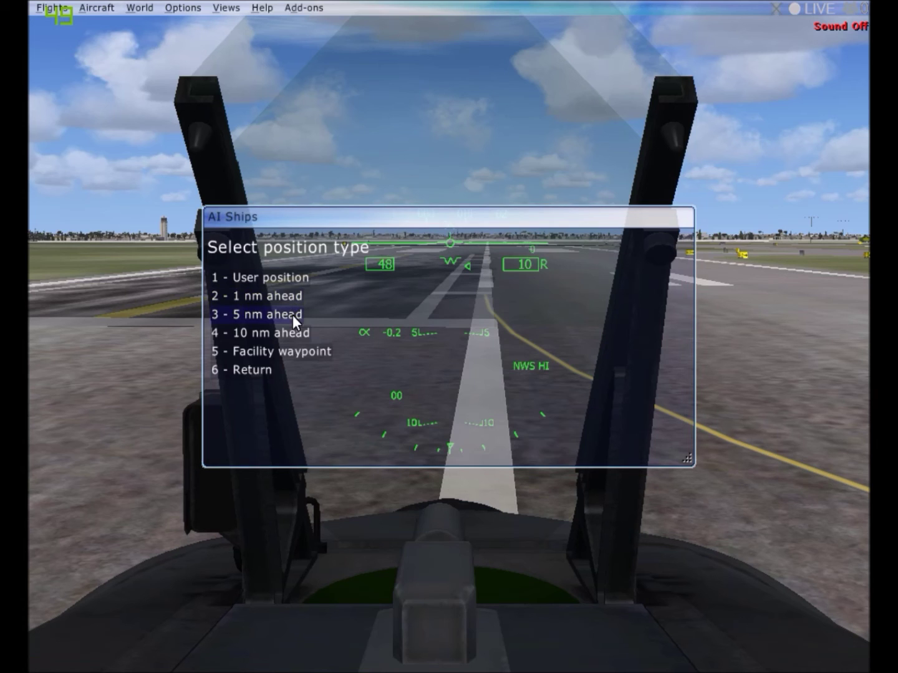
- Position the carrier by facility waypoint, checking the map of the Pensacola coast and choosing waypoint TTUNA (4.8 NM, 186 degrees)
click(290, 347)
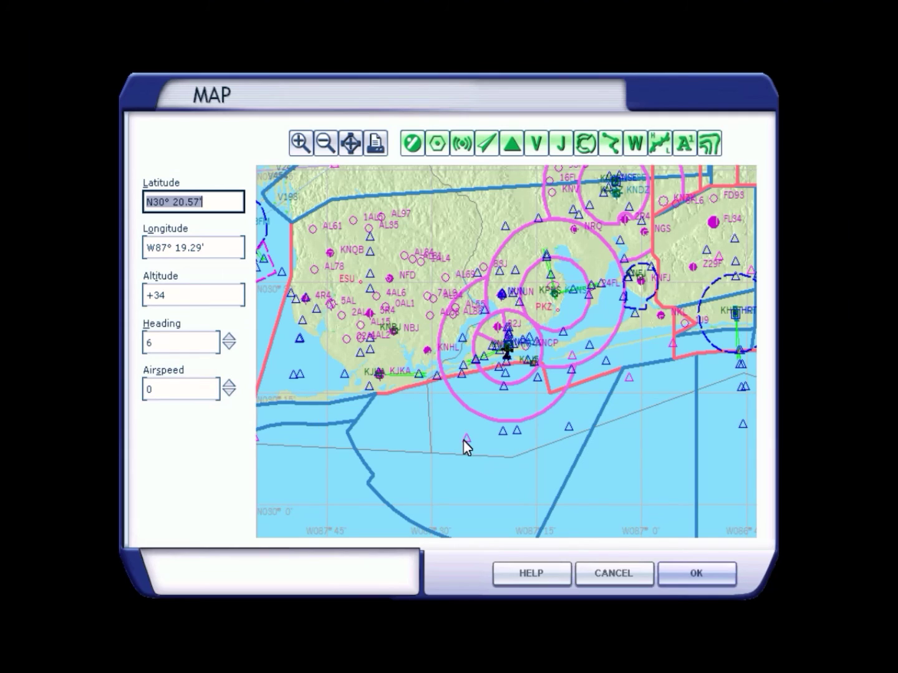
mouse_move(503, 433)
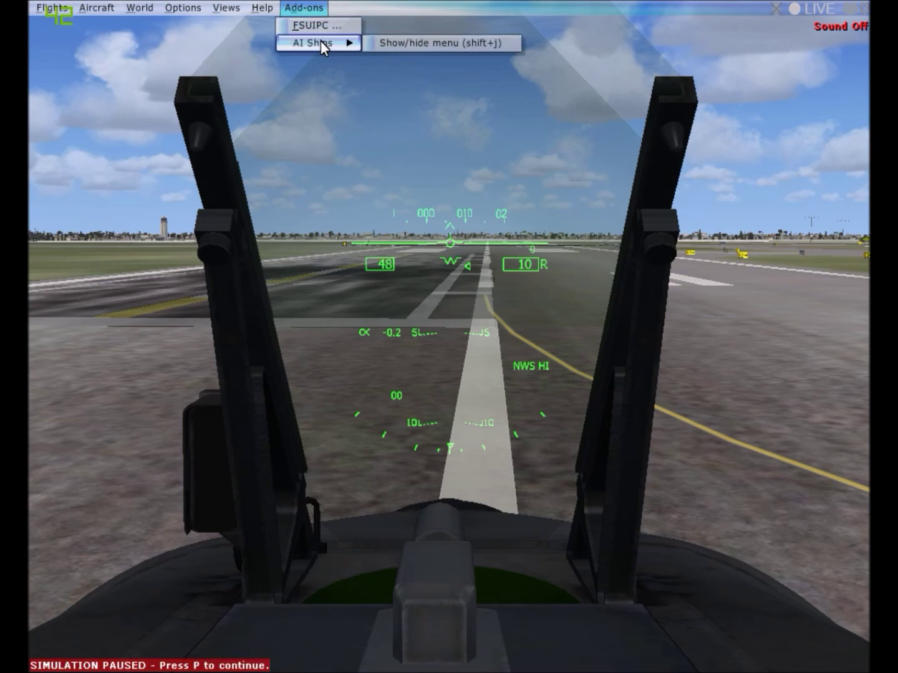
click(398, 43)
key(p)
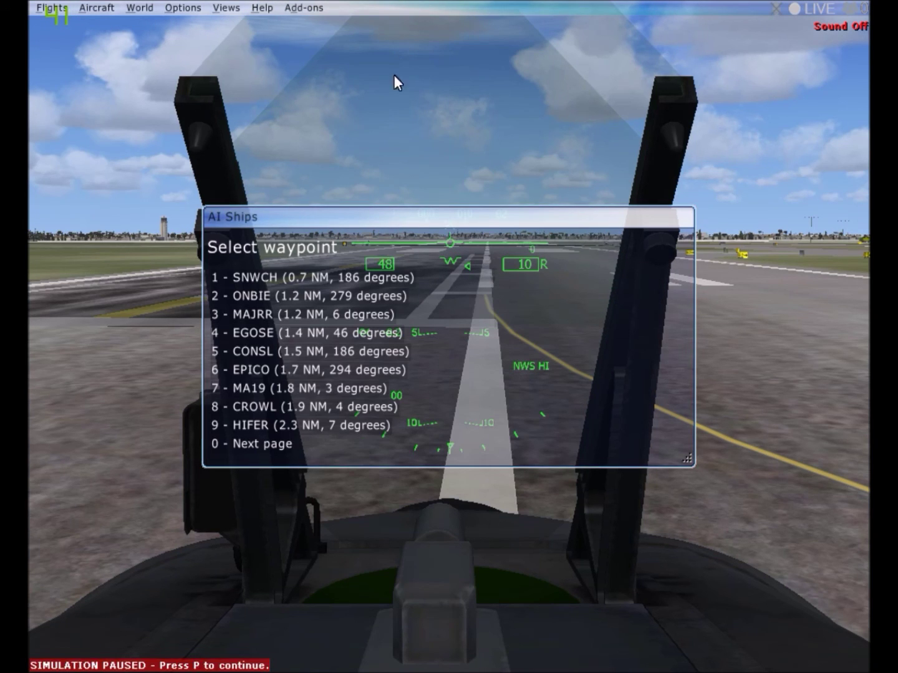
click(260, 443)
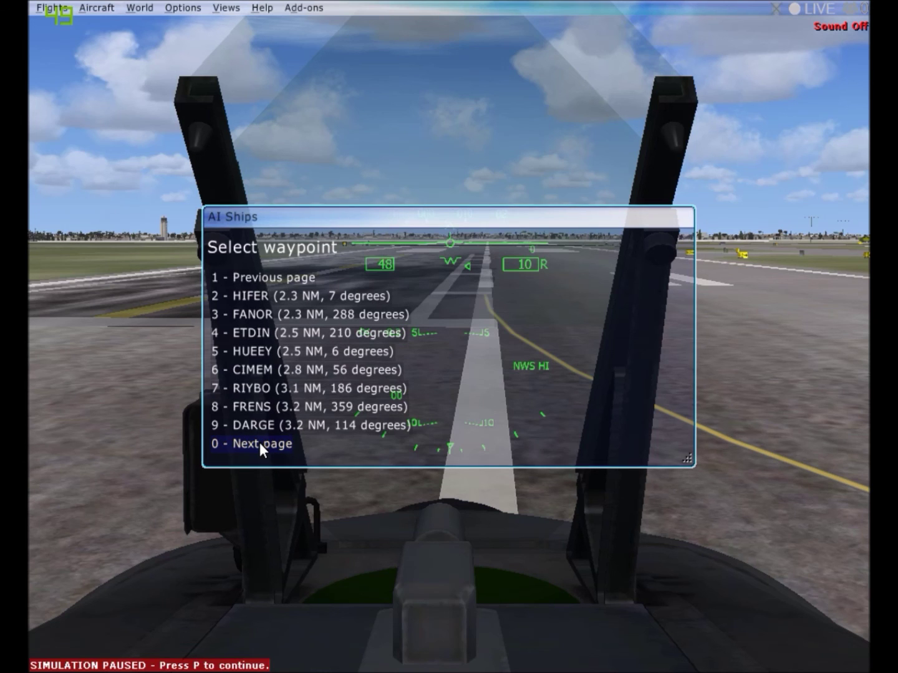
click(259, 443)
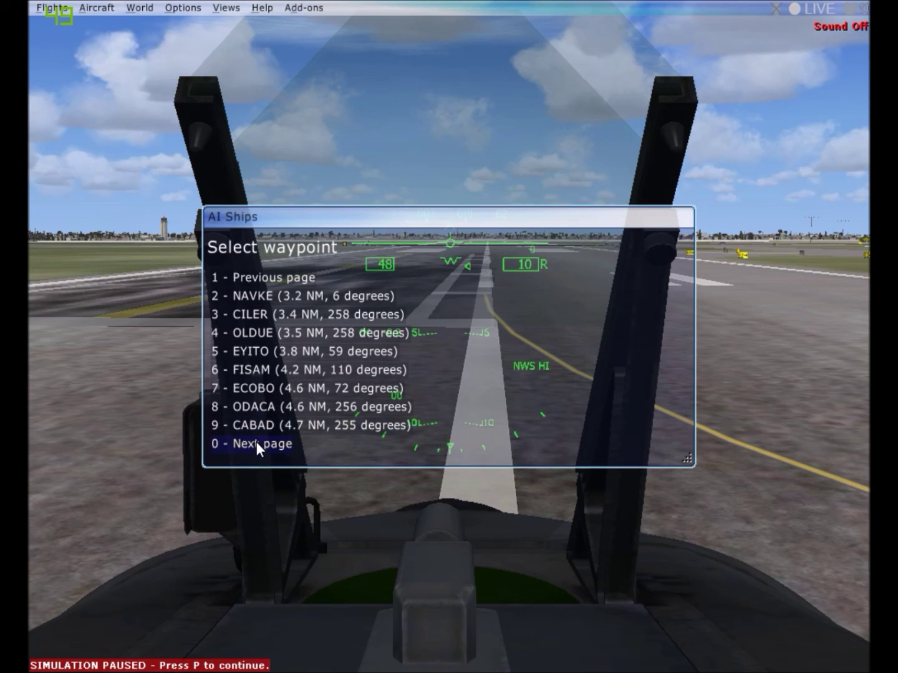
click(256, 443)
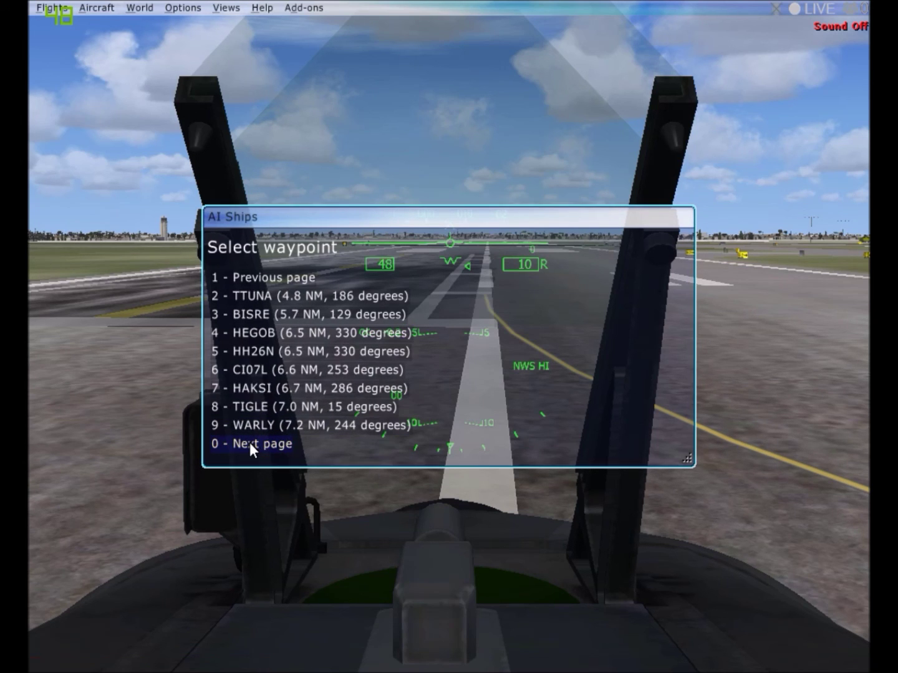
click(292, 295)
- Review the movement commands available for the placed USS Nimitz and close the AI Ships window
click(318, 9)
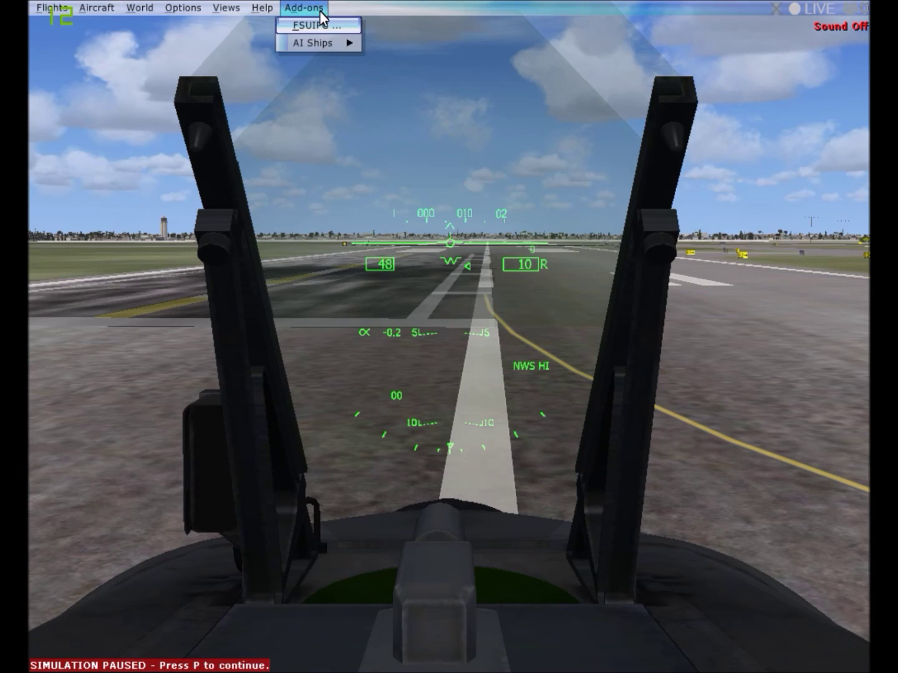
mouse_move(329, 41)
click(413, 48)
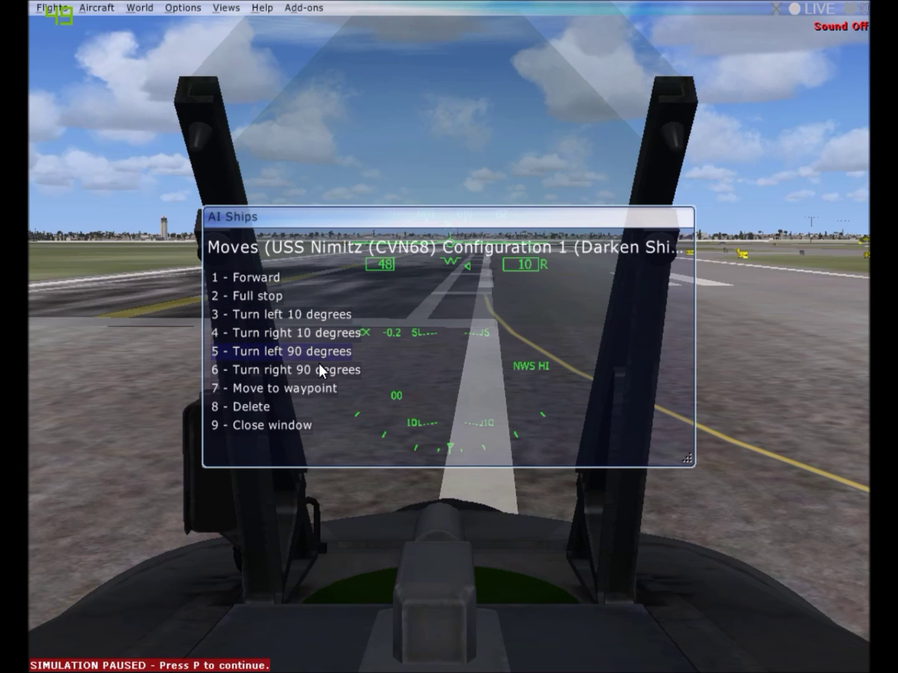
click(255, 424)
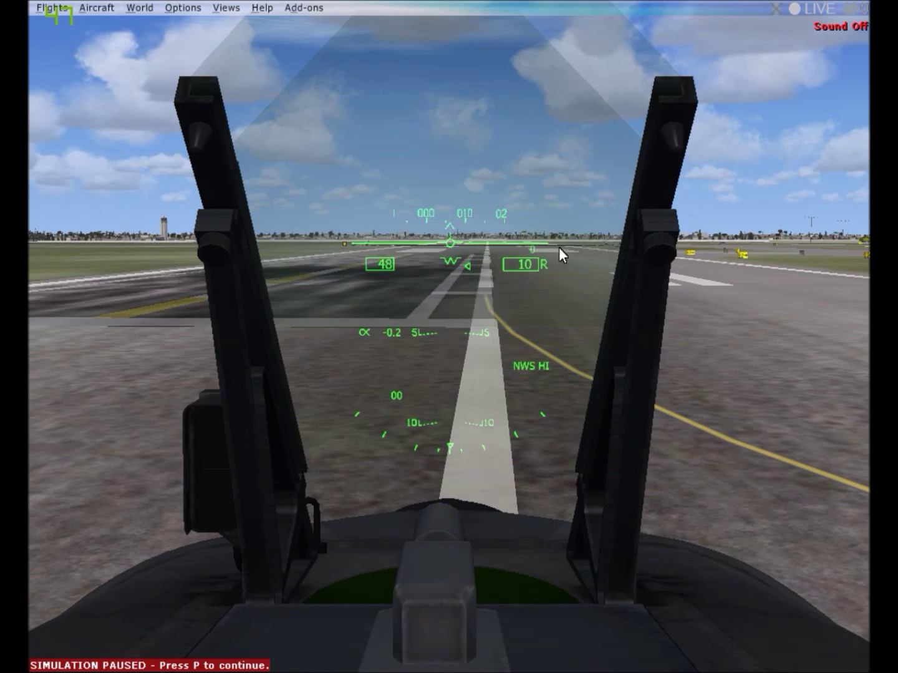